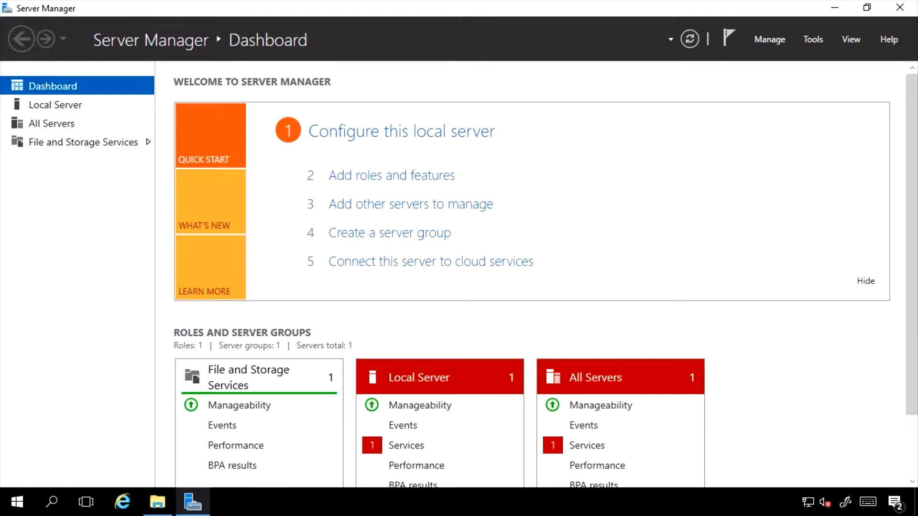
- Begin adding roles and features with a role-based installation on the server-pool machine savdalwsus01, proceeding to the list of server roles
click(769, 41)
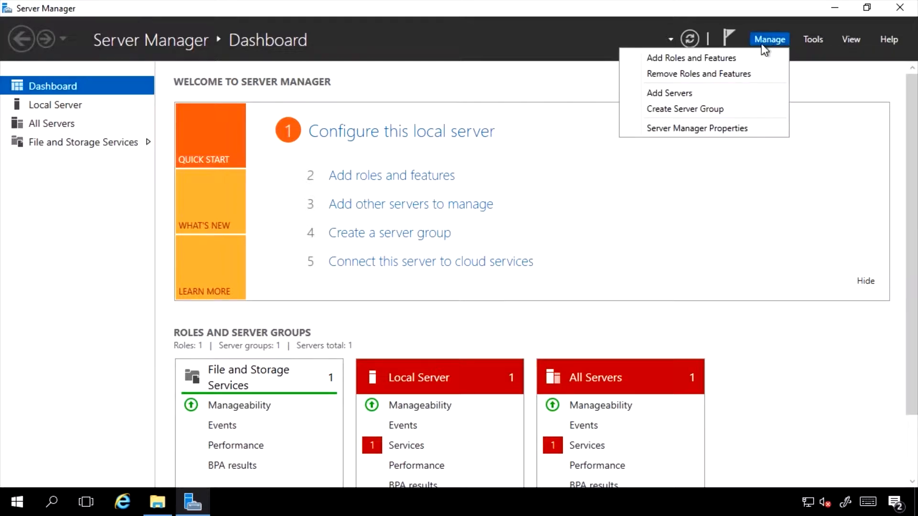
click(705, 59)
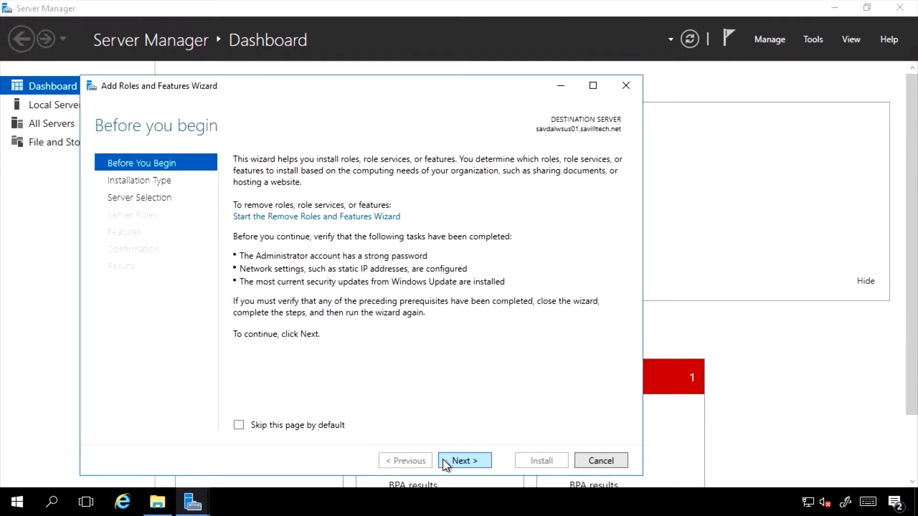
click(468, 462)
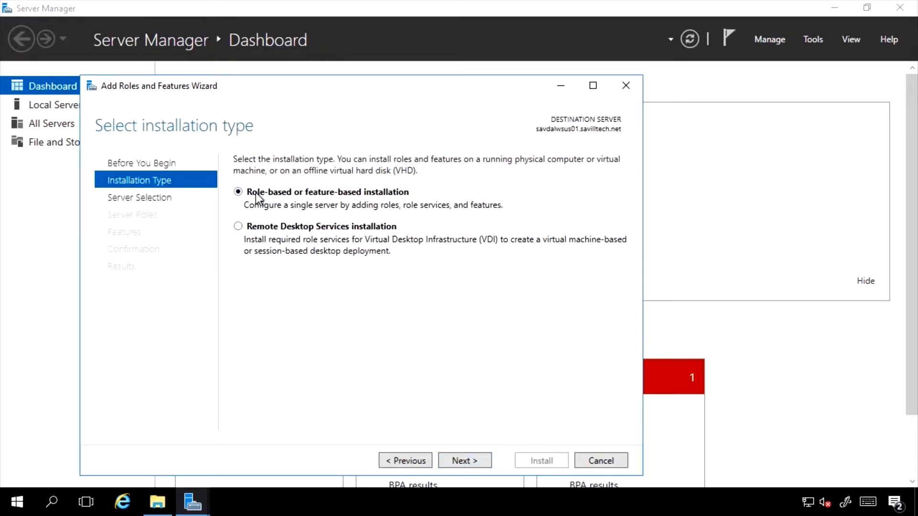
click(469, 462)
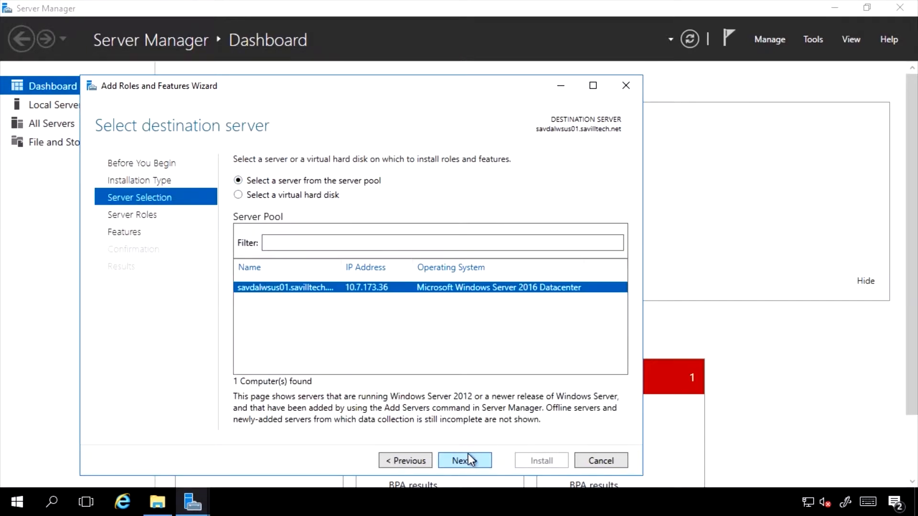
click(466, 461)
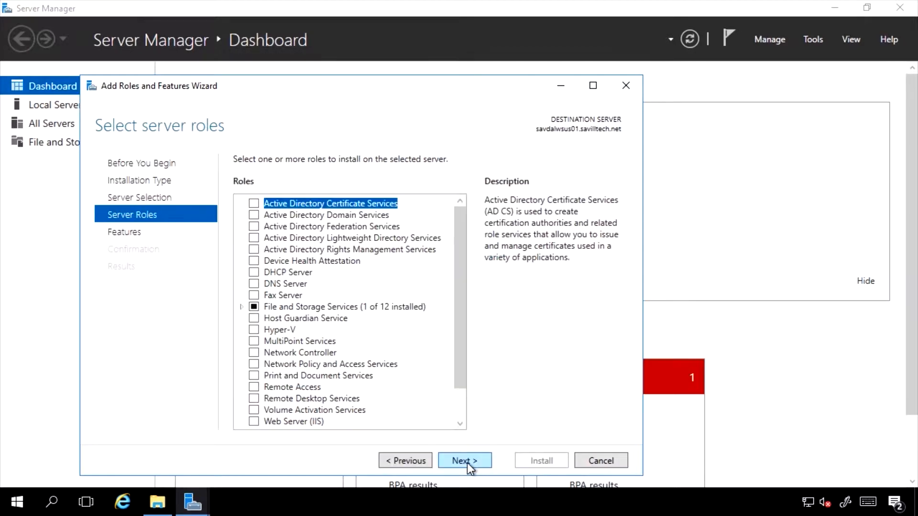
drag(463, 266, 459, 320)
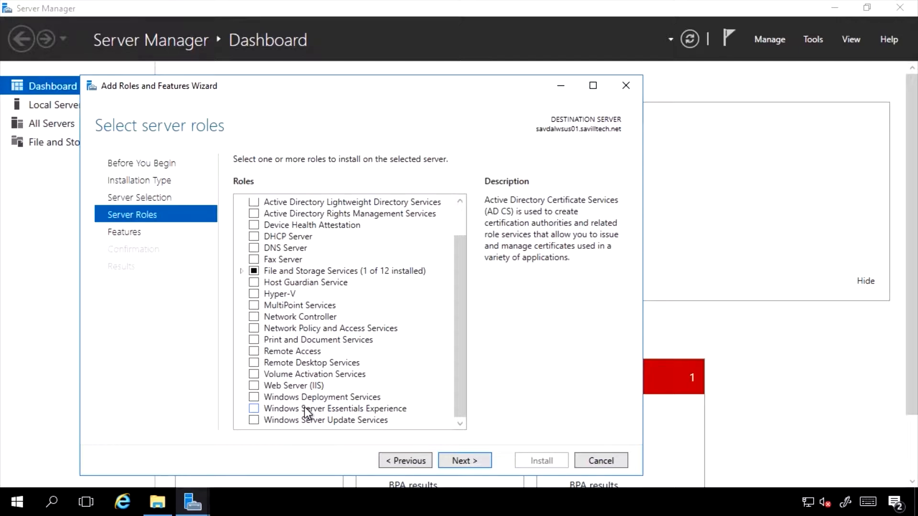
- Run get-windowsfeature in an elevated PowerShell session and examine the Windows Server Update Services components, closing the session when done
right_click(20, 505)
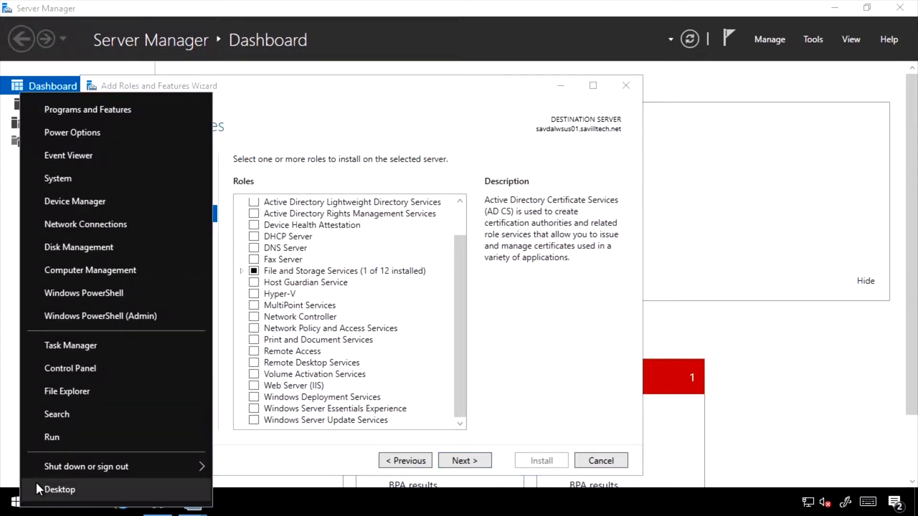
click(100, 318)
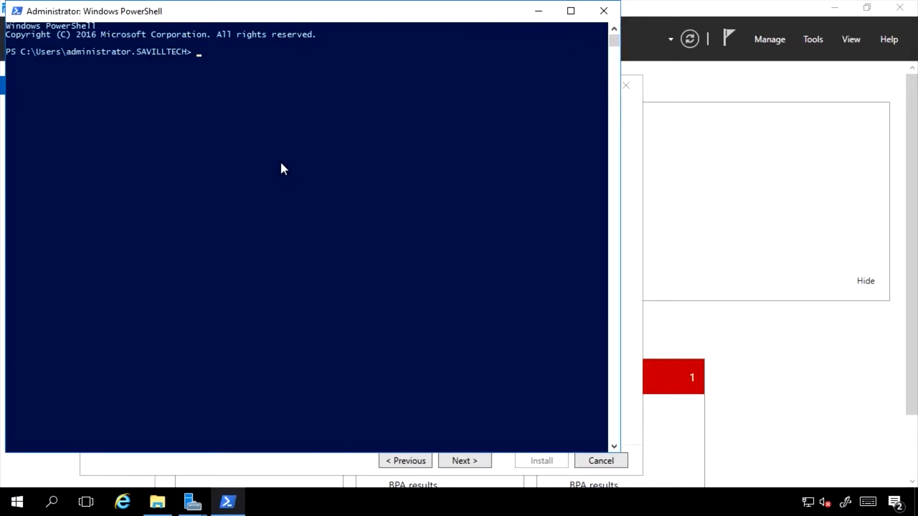
click(218, 72)
right_click(218, 72)
text(get-windowsfeature)
key(Return)
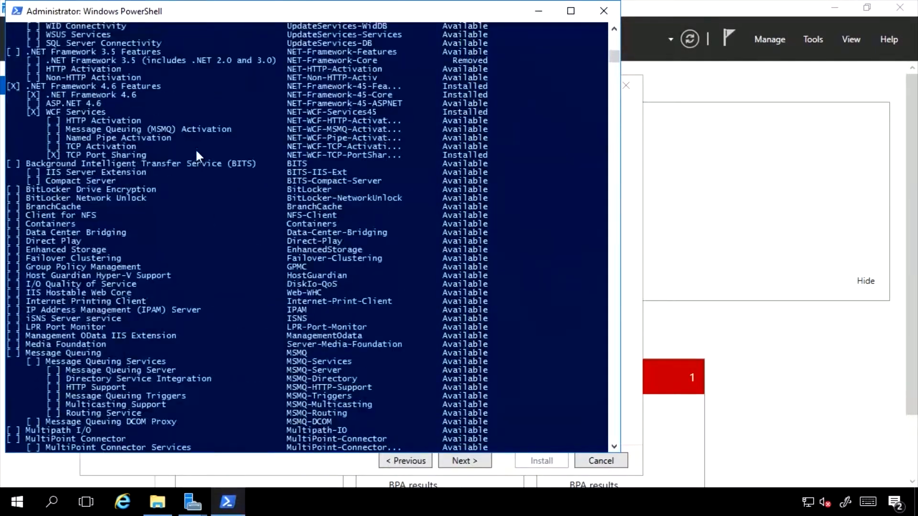
scroll(196, 149, up, 5)
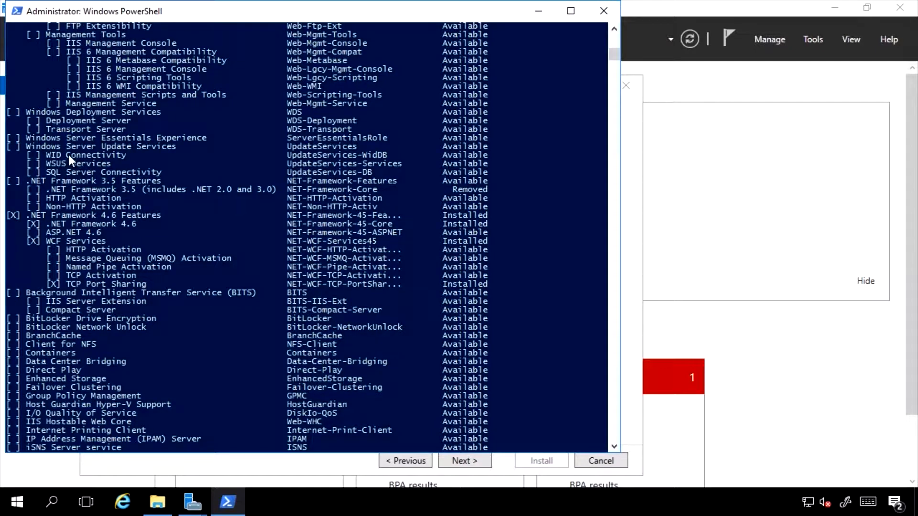
click(601, 10)
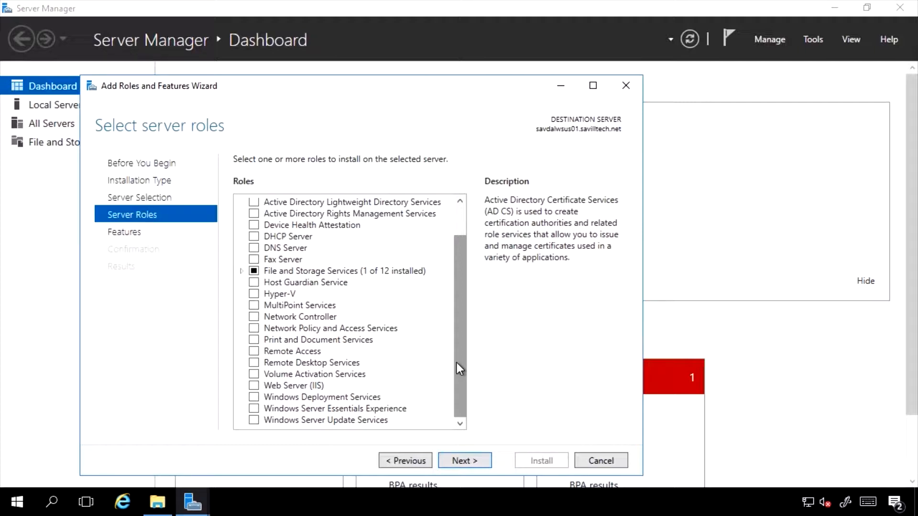
- Select the Windows Server Update Services role and add its required features, including the management tools
click(254, 420)
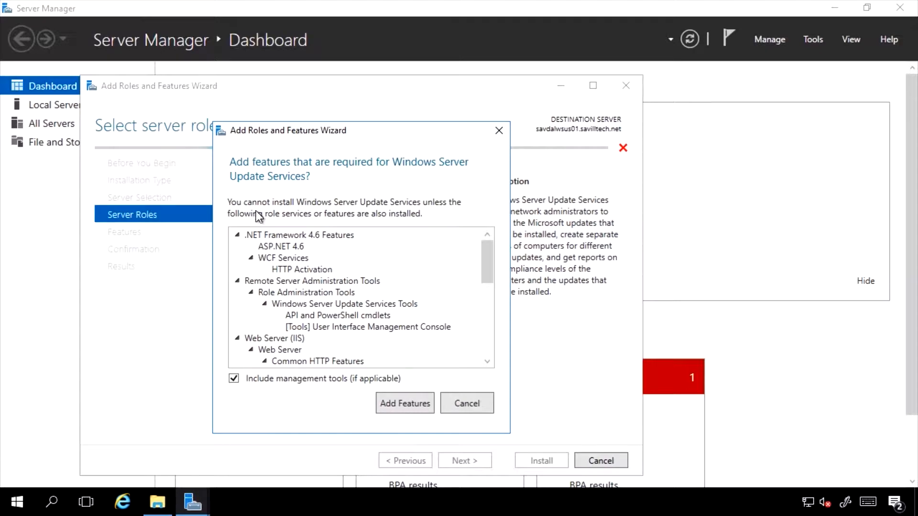
drag(485, 257, 334, 325)
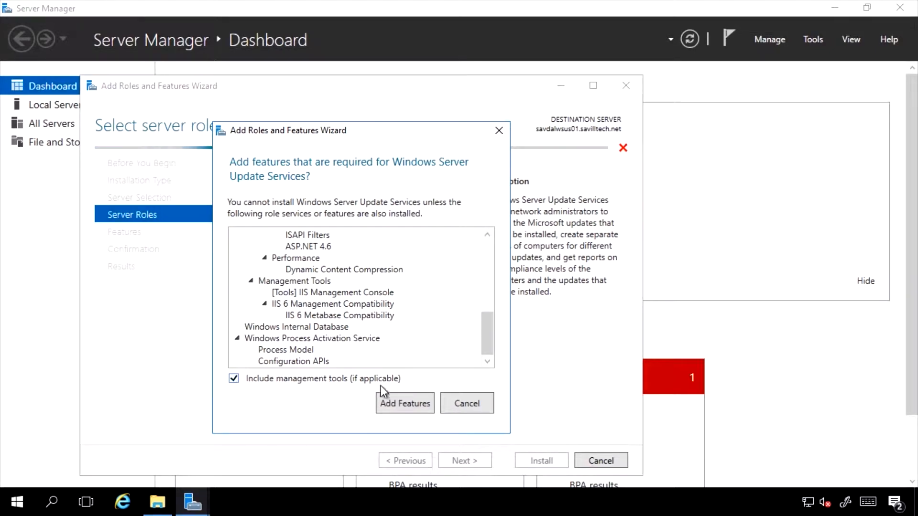
click(392, 403)
click(461, 462)
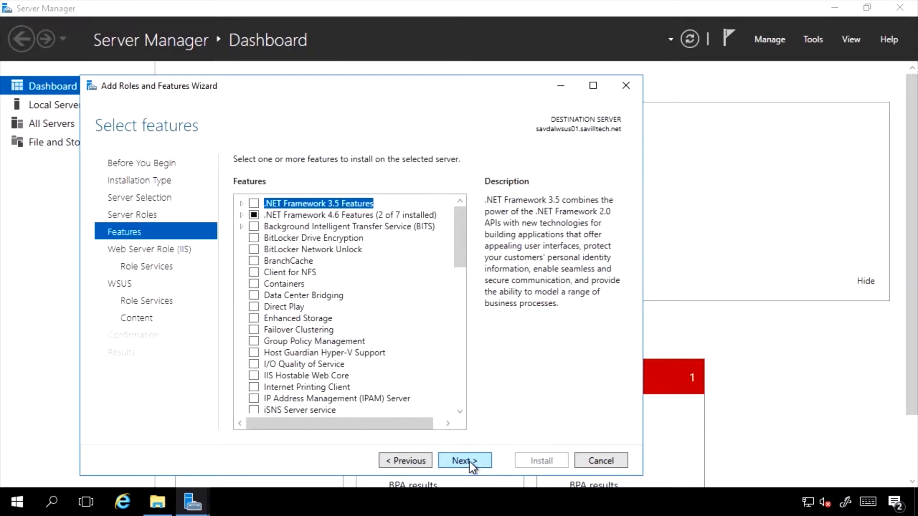
- Accept the default features and IIS role services, keeping WID Connectivity and WSUS Services as the WSUS role services
click(469, 462)
click(469, 462)
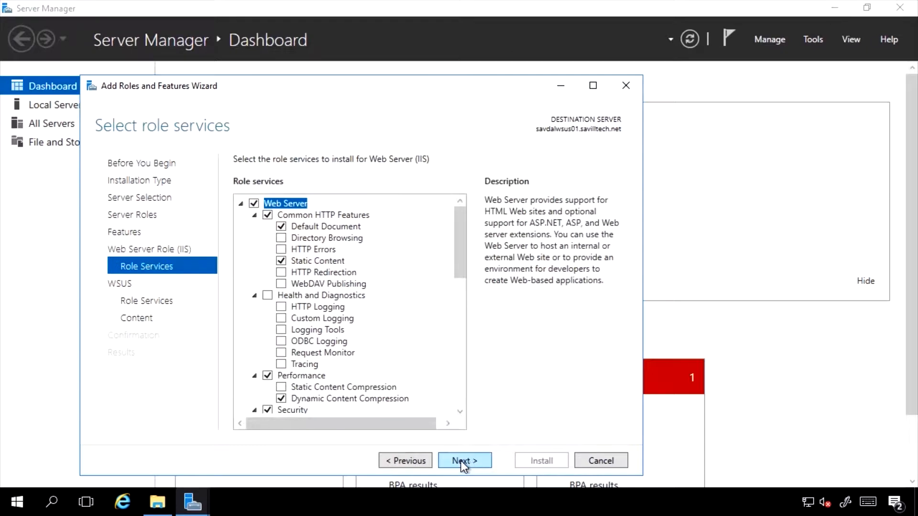
click(461, 460)
click(461, 460)
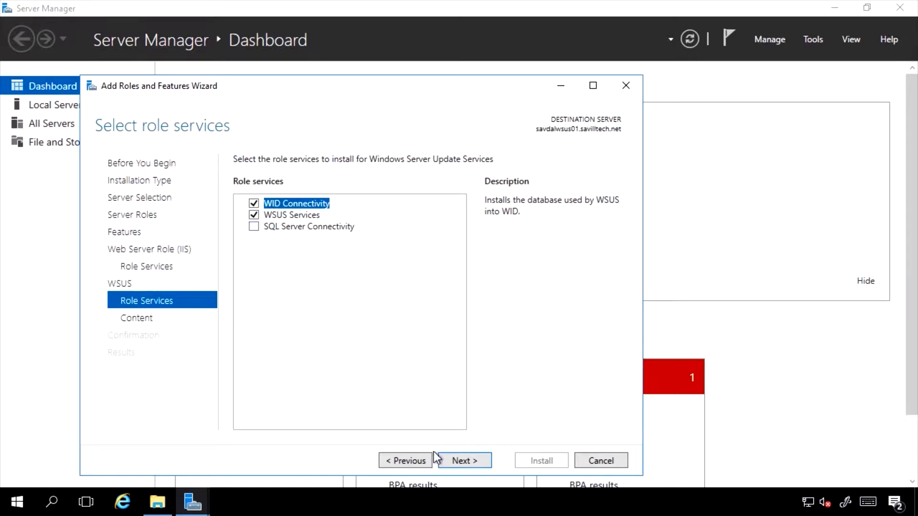
click(470, 461)
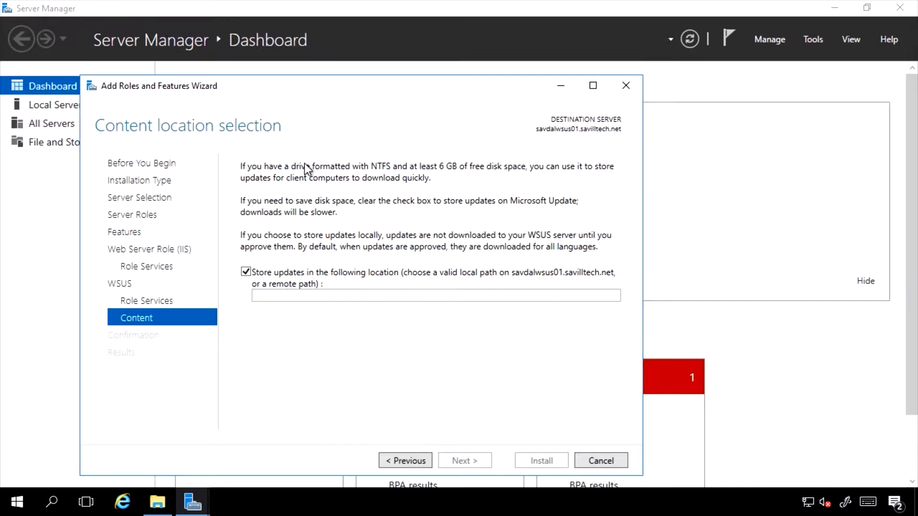
- Store the WSUS updates locally in c:\updates and proceed to the installation confirmation
click(324, 295)
text(c:\)
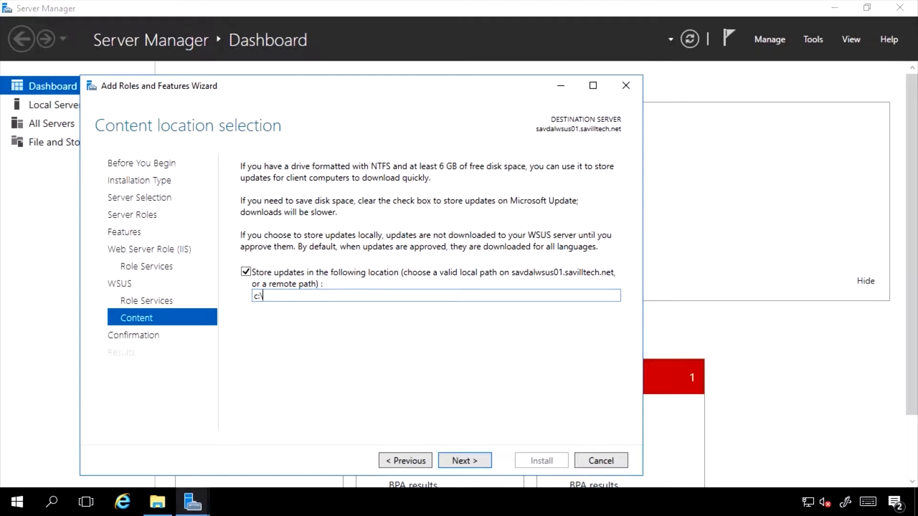
text(updates)
click(474, 463)
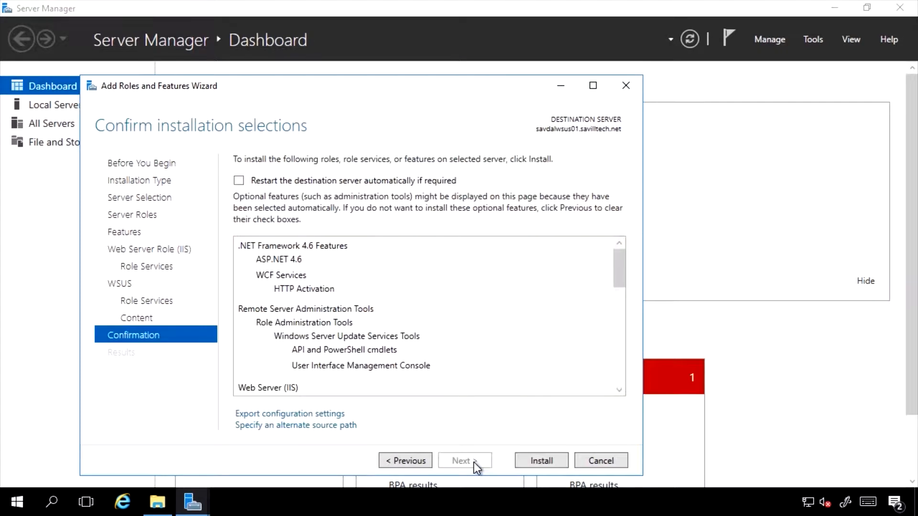
- Allow the destination server to restart automatically if required and install the selected roles and features
click(237, 182)
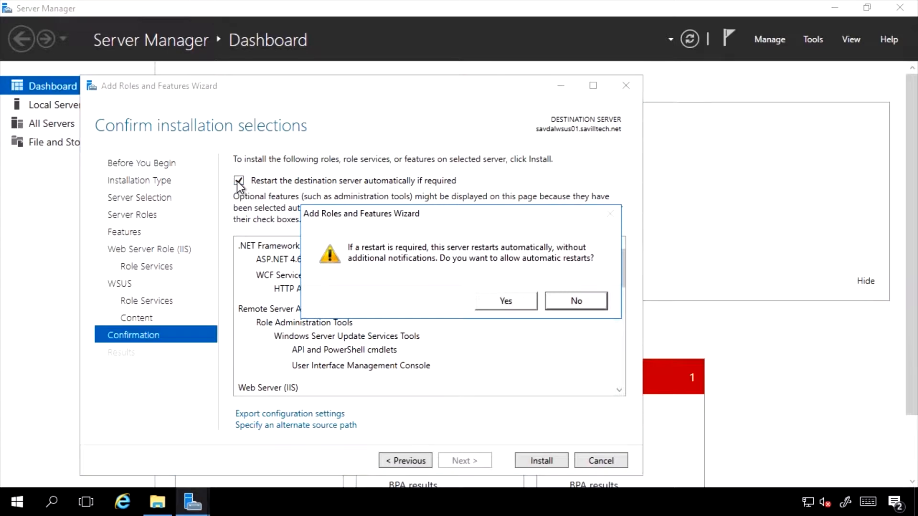
click(508, 302)
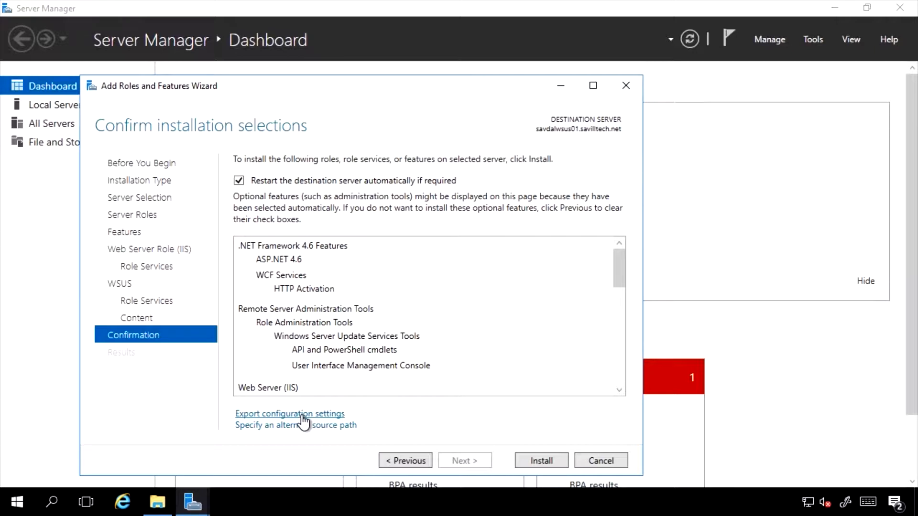
click(546, 459)
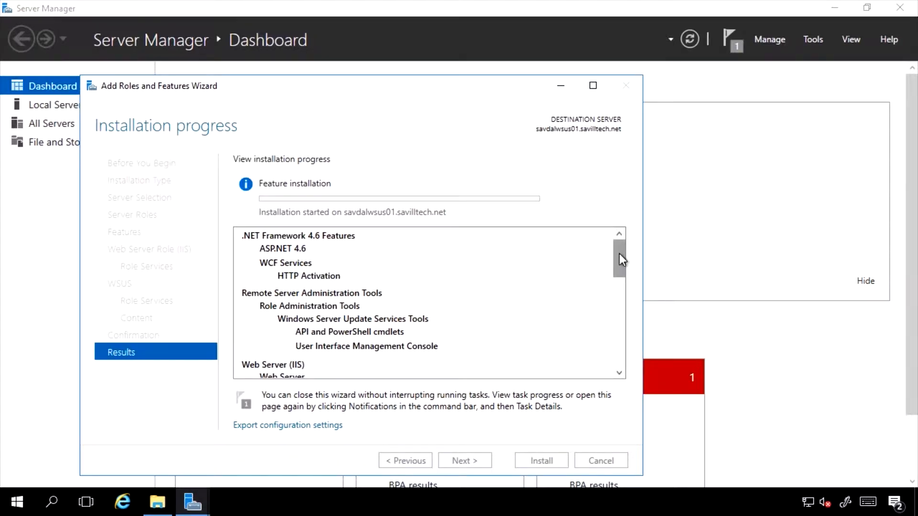
- Close the finished installation wizard and launch the post-installation tasks for Windows Server Update Services
mouse_move(622, 260)
mouse_down()
mouse_move(621, 359)
mouse_move(620, 246)
mouse_up()
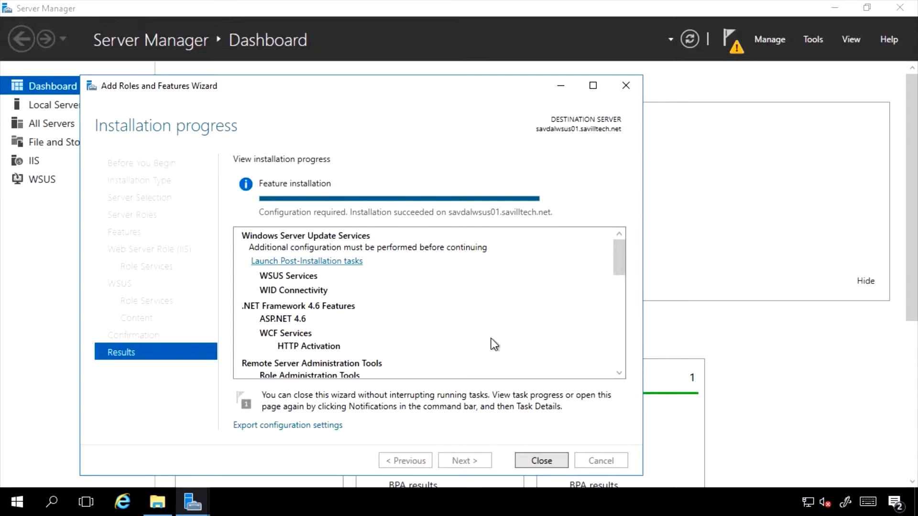
click(538, 461)
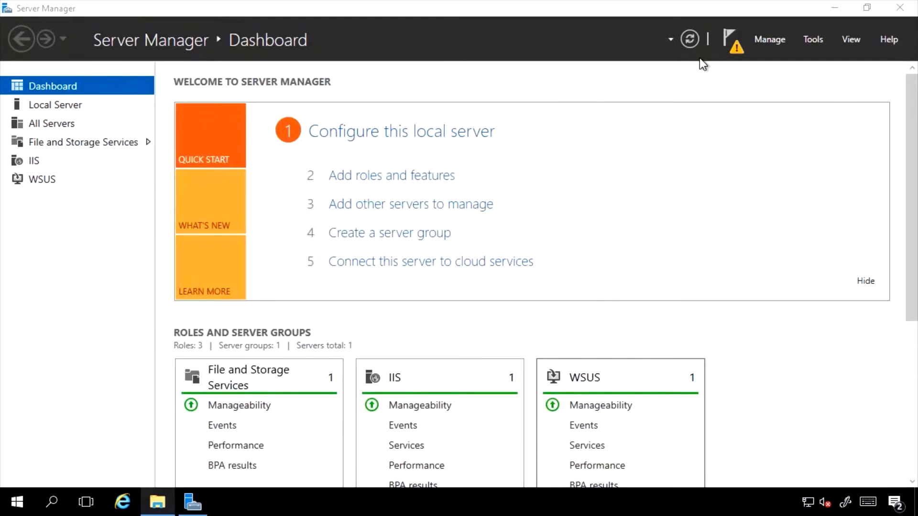
click(730, 44)
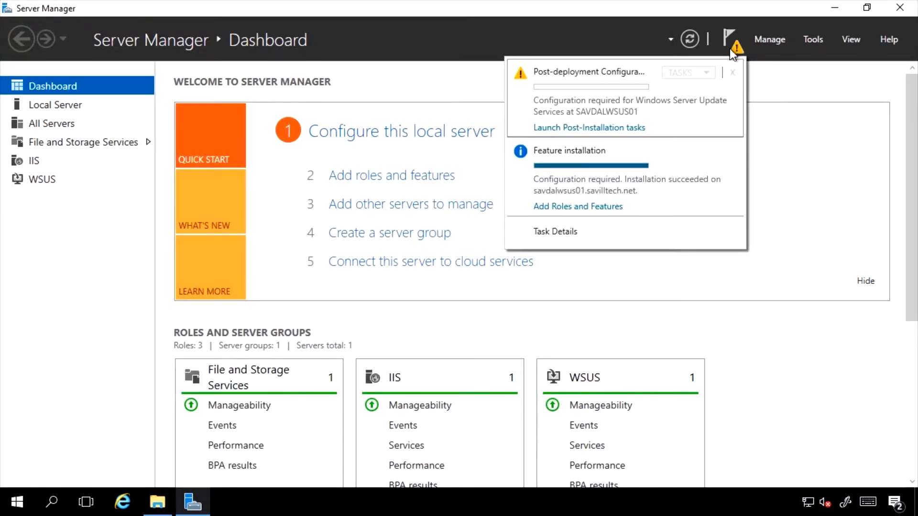
click(581, 127)
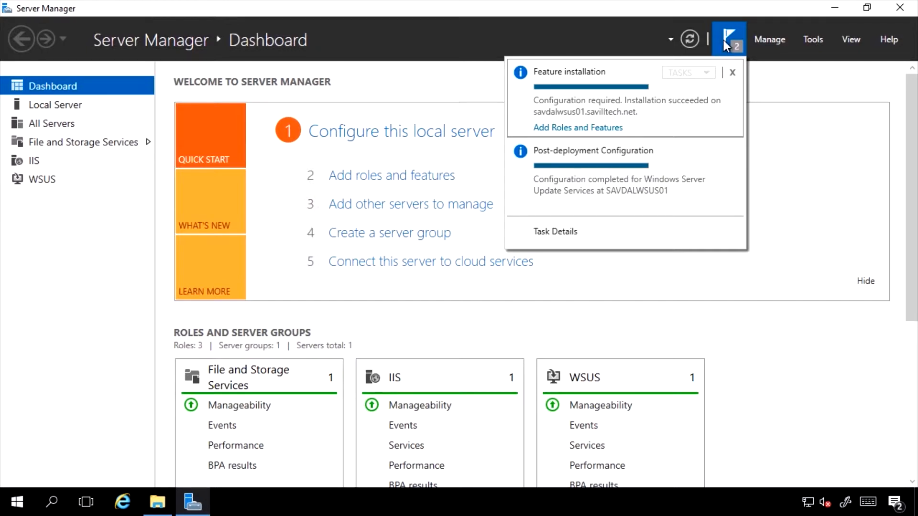
- Open the Windows Server Update Services console and pin it to the taskbar
click(813, 41)
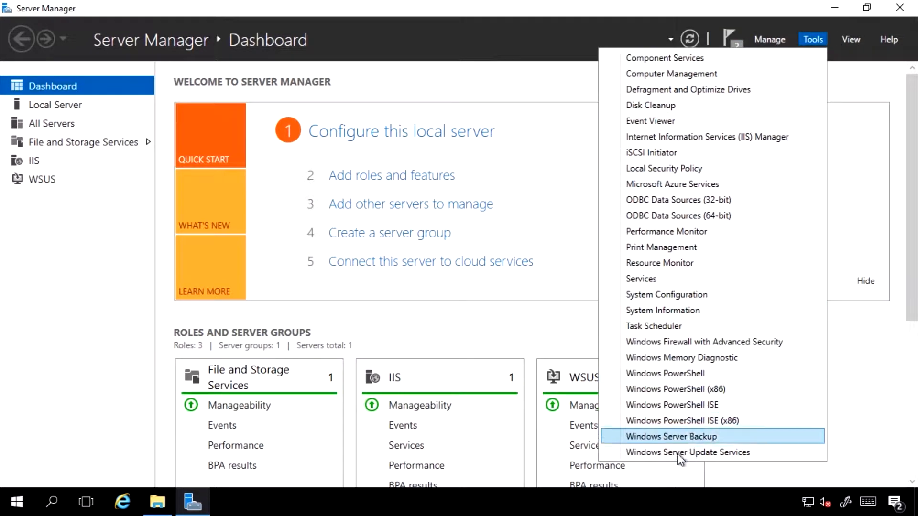
click(690, 453)
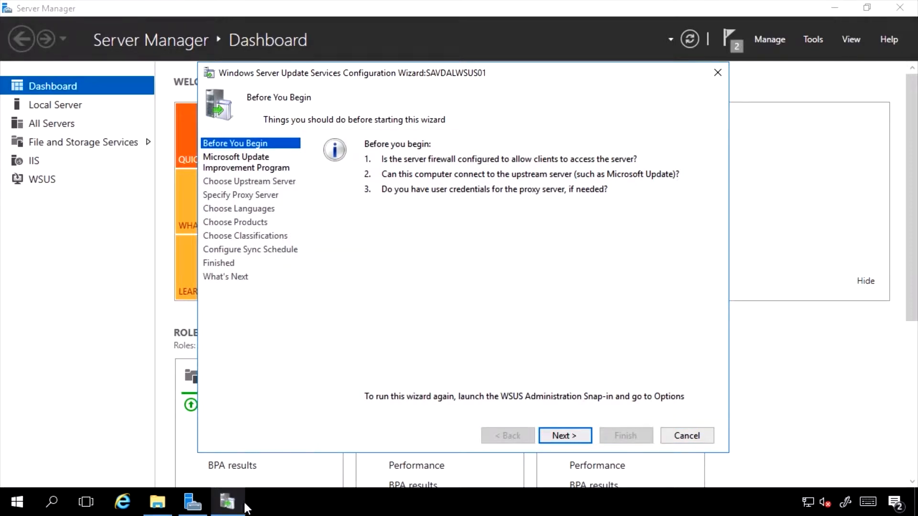
right_click(227, 502)
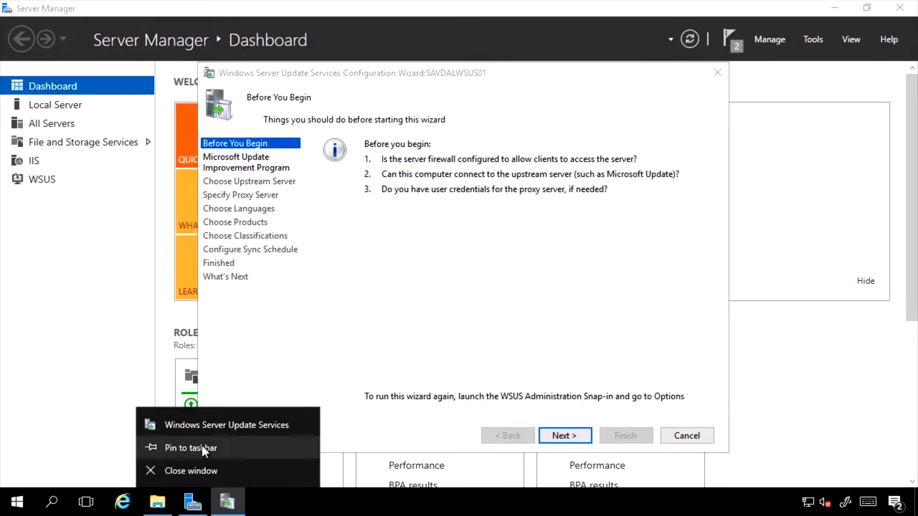
click(201, 447)
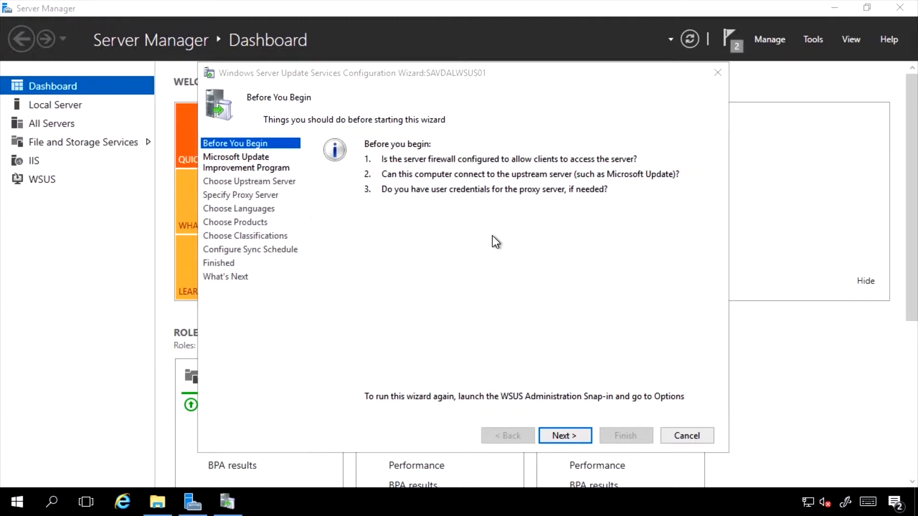
- Join the Microsoft Update Improvement Program and keep Microsoft Update as the source for synchronization
click(569, 435)
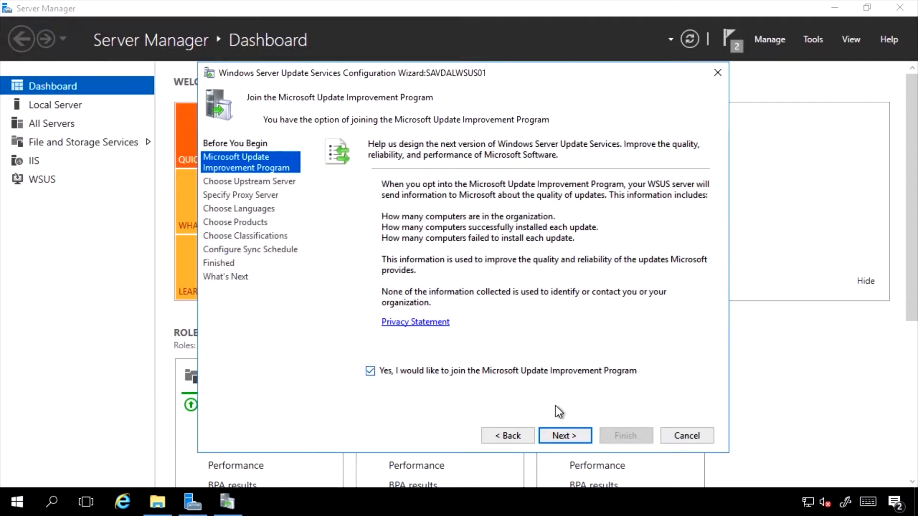
click(563, 436)
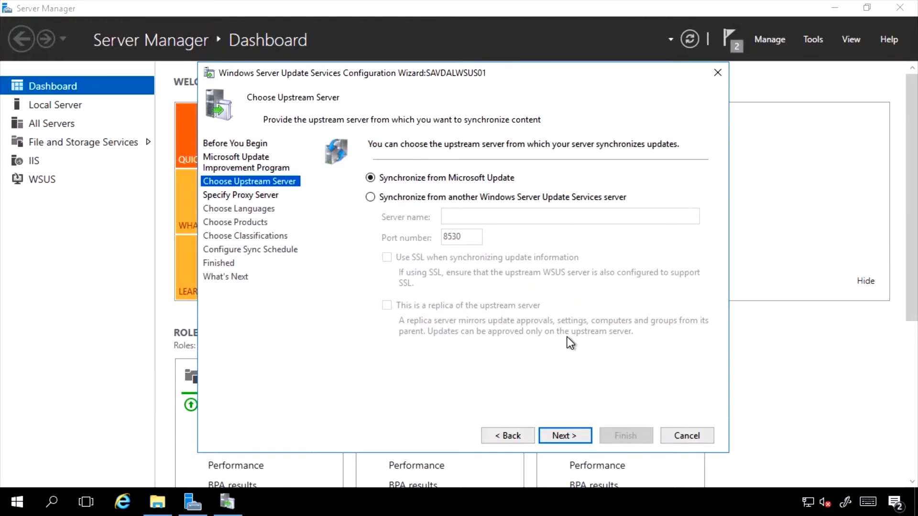
click(574, 435)
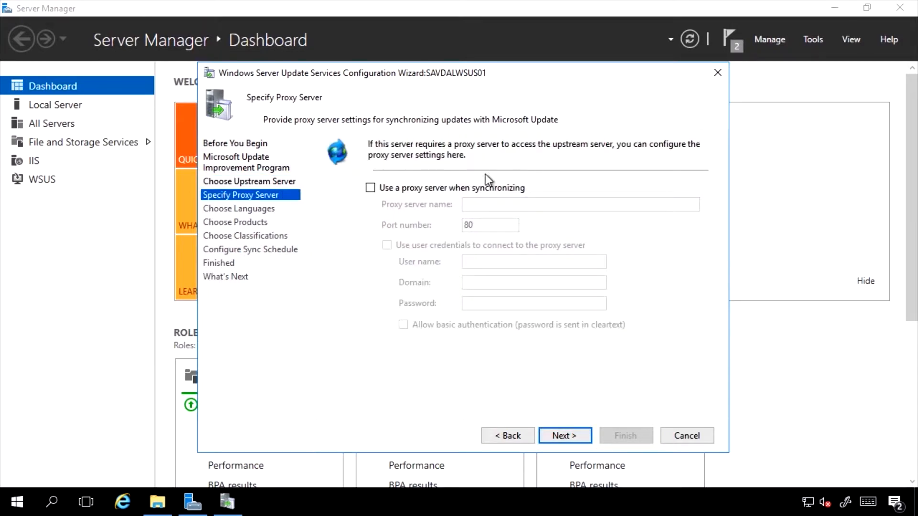
- Leave the proxy server unused and start connecting to the upstream server to download update information
click(570, 438)
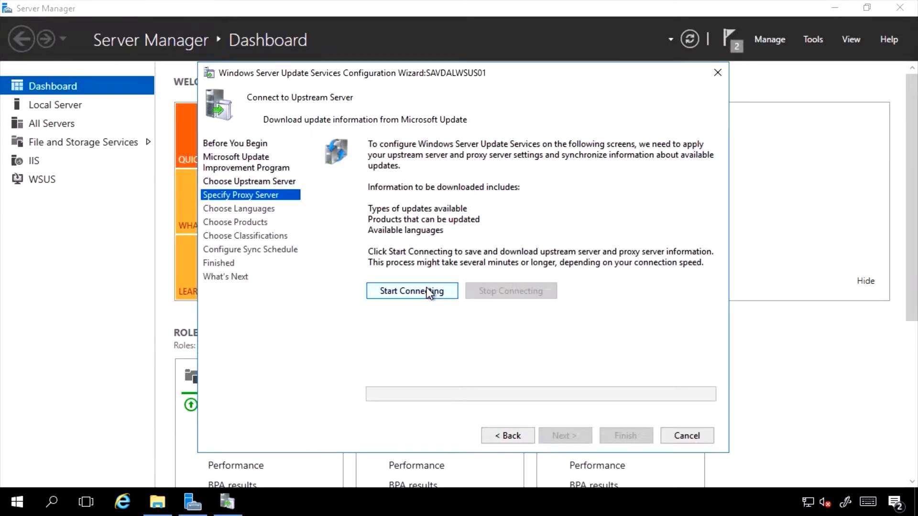
click(426, 290)
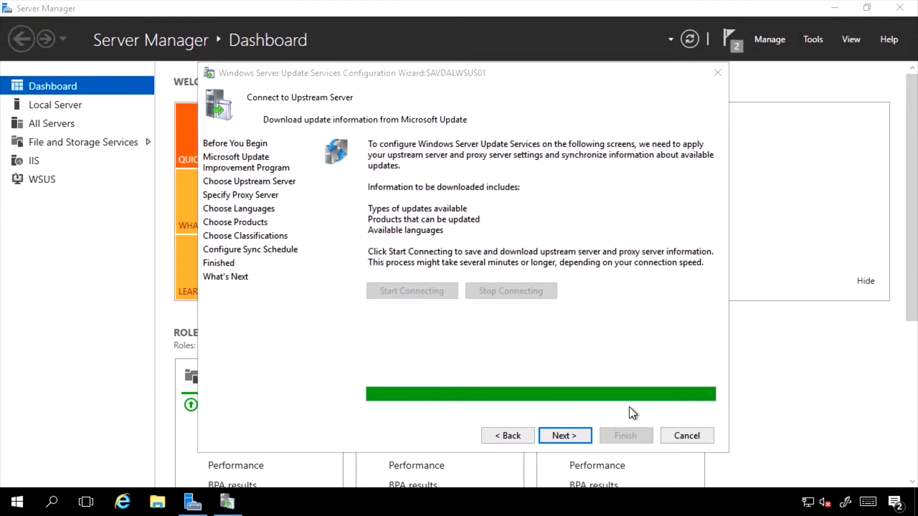
- Continue past the upstream connection and keep update downloads limited to English only
click(572, 434)
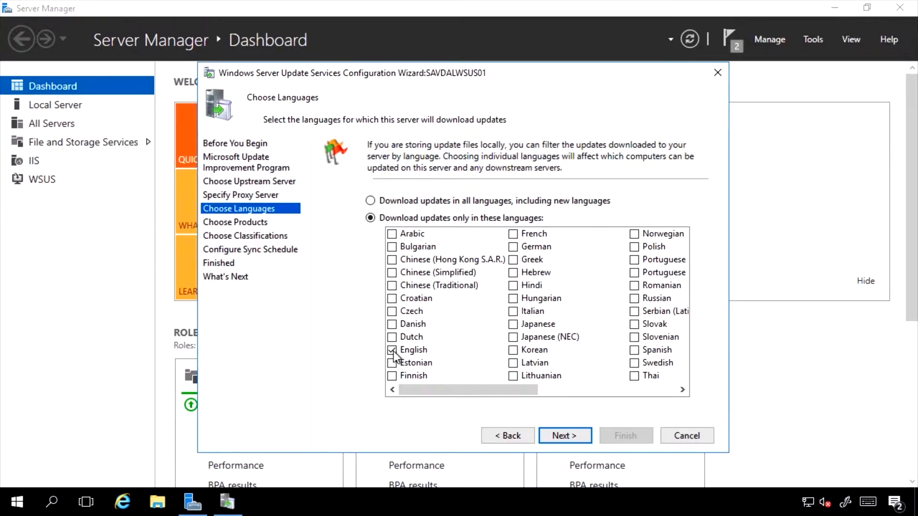
mouse_move(423, 387)
mouse_down()
mouse_move(567, 395)
mouse_move(409, 392)
mouse_up()
click(560, 435)
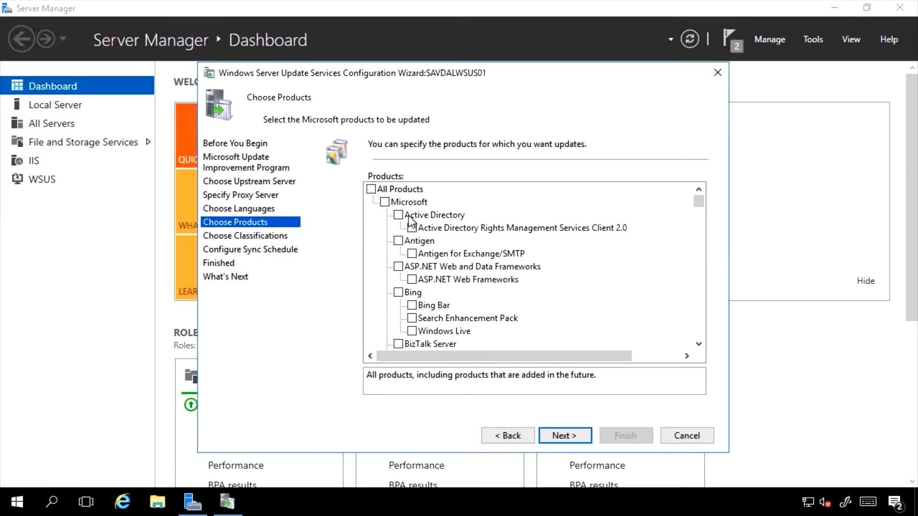
- Choose Windows Server 2012 R2, Windows Server 2016 and Windows Defender as the products to update and proceed to the classifications
drag(699, 203, 698, 330)
click(398, 241)
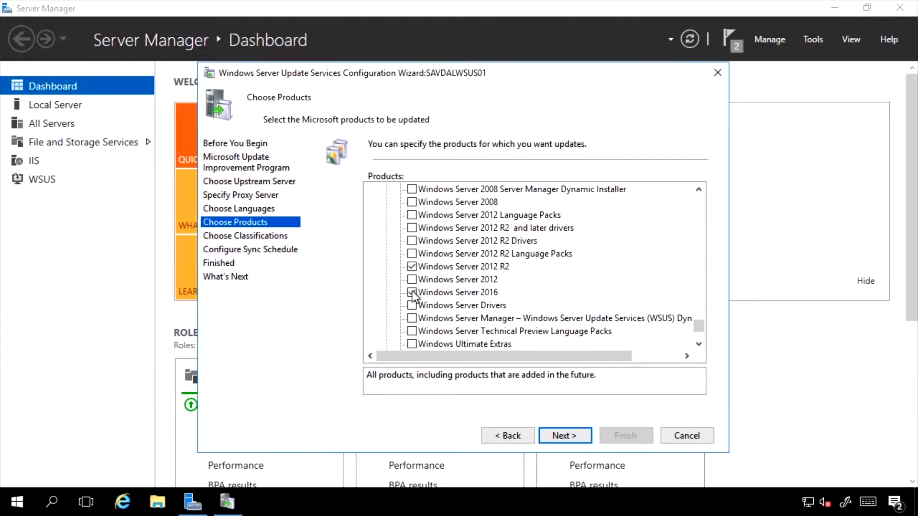
drag(698, 327, 699, 315)
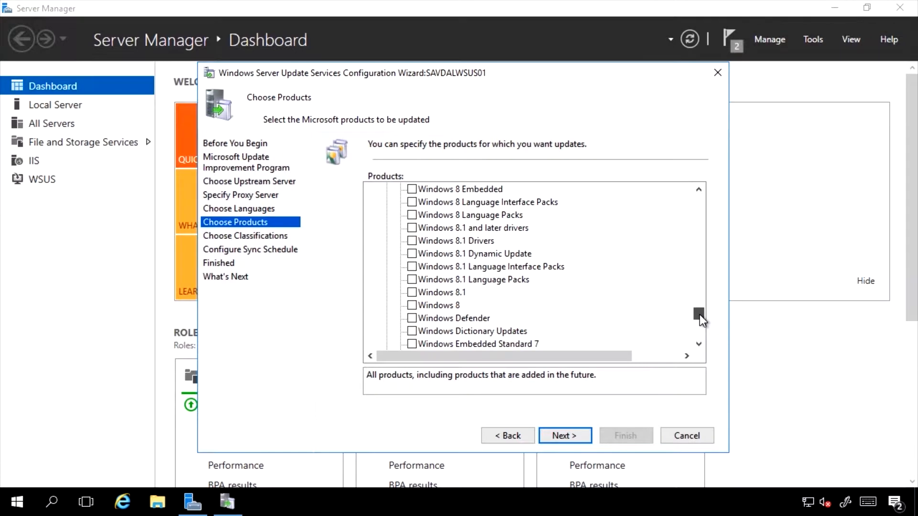
click(412, 319)
drag(699, 312, 699, 332)
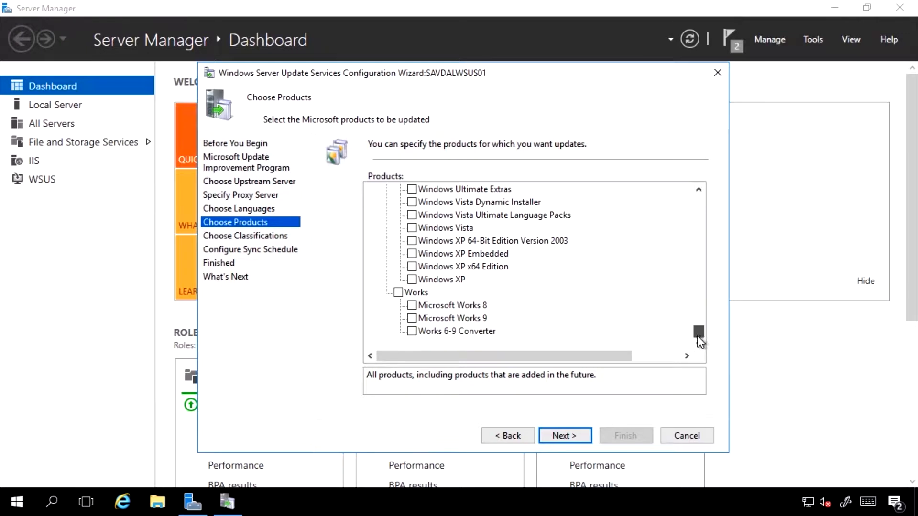
click(568, 436)
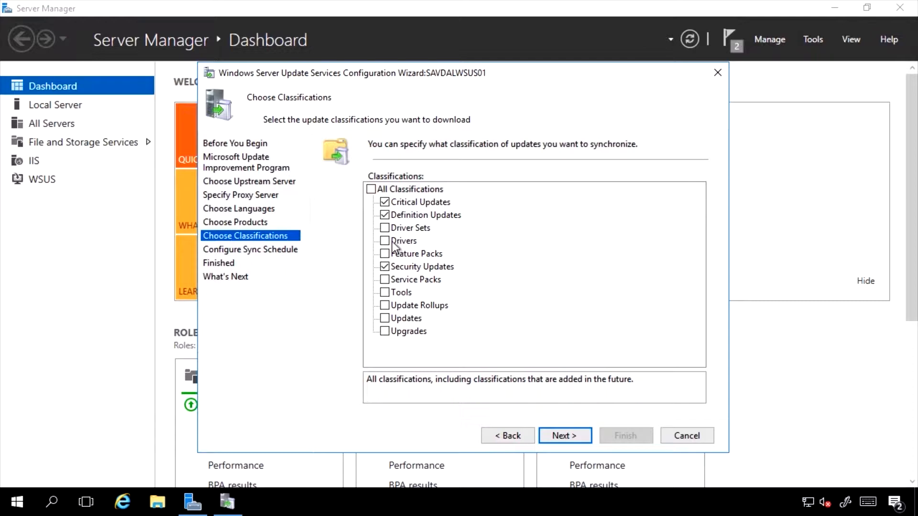
- Add Update Rollups, Updates, Feature Packs, Service Packs, Tools and Upgrades to the synchronized classifications and continue to the sync schedule
click(383, 306)
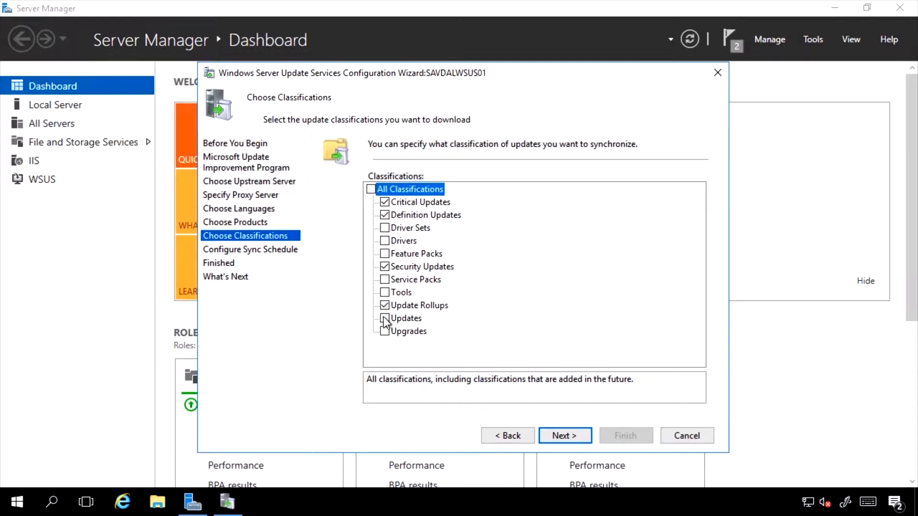
click(384, 320)
click(385, 293)
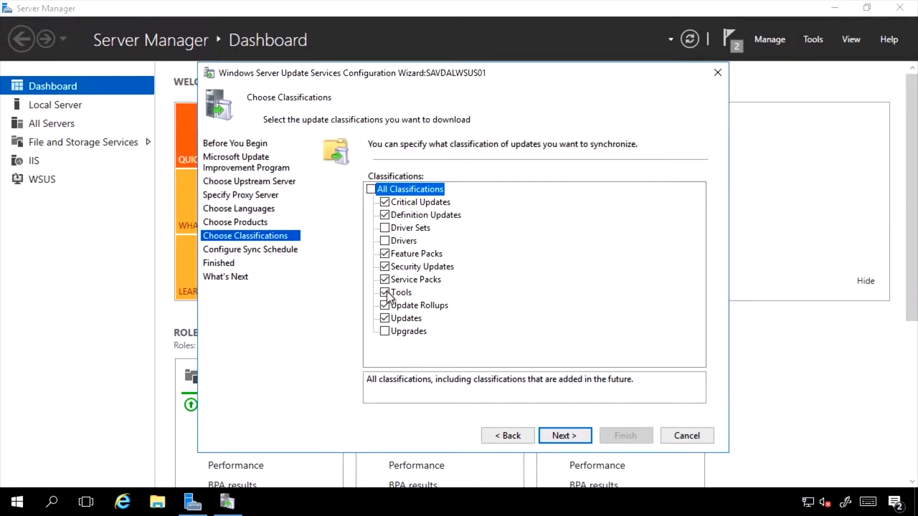
click(384, 331)
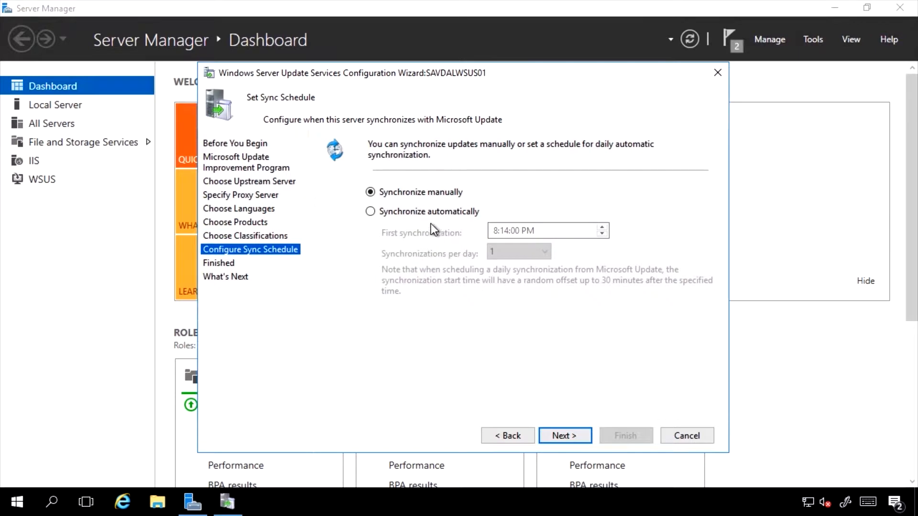
- Schedule automatic synchronization, adjust the hour and minutes of the first synchronization, and accept the schedule
click(406, 213)
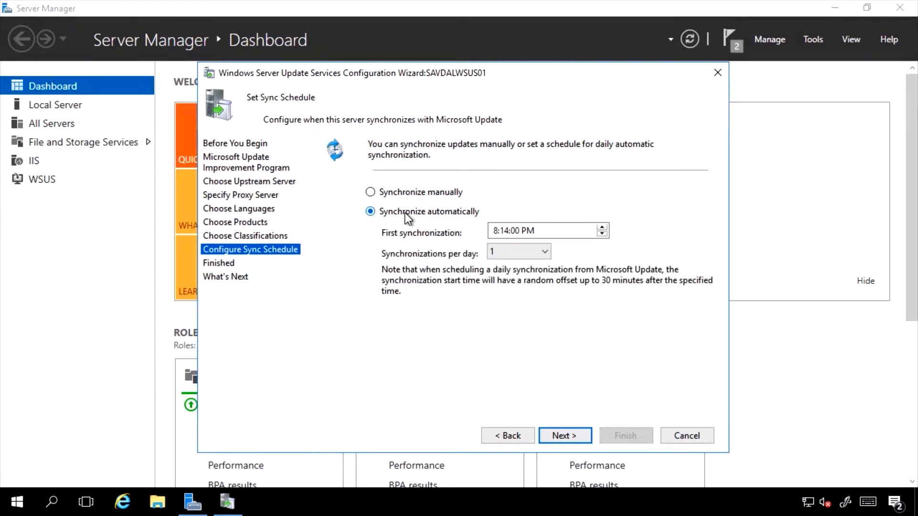
click(494, 231)
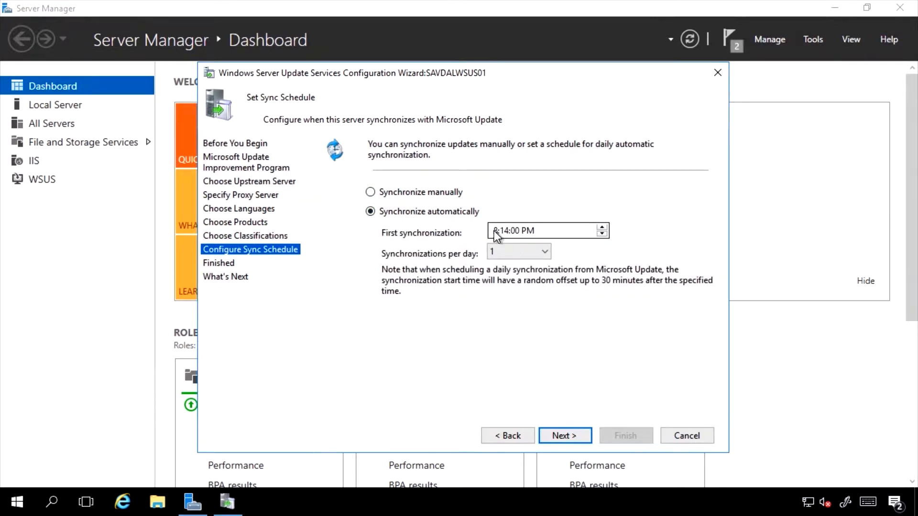
click(602, 228)
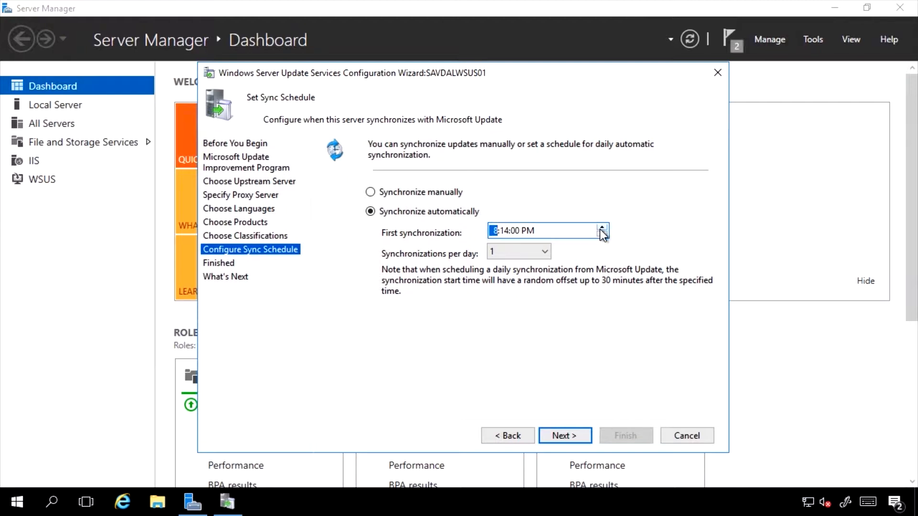
click(602, 228)
click(601, 227)
click(504, 230)
click(603, 236)
click(603, 236)
click(573, 433)
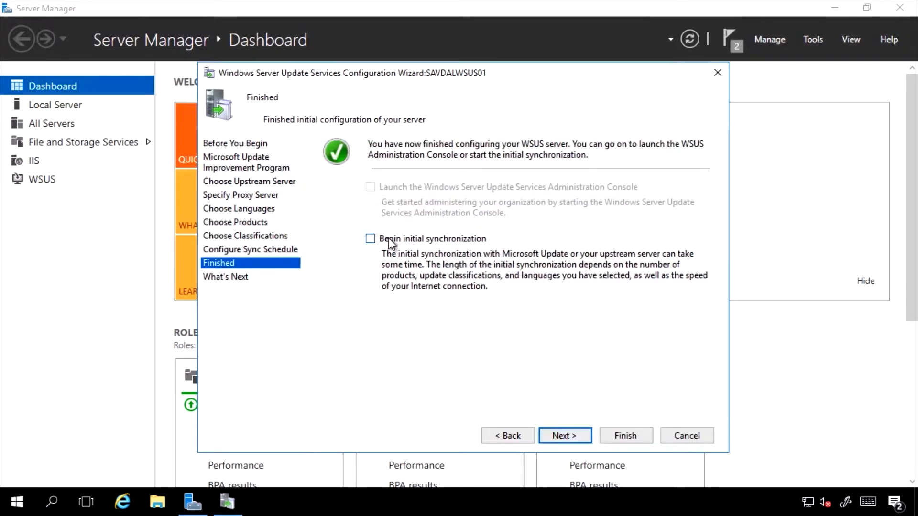
- Enable the initial synchronization and finish the configuration wizard to reach the Update Services console
click(370, 239)
click(570, 437)
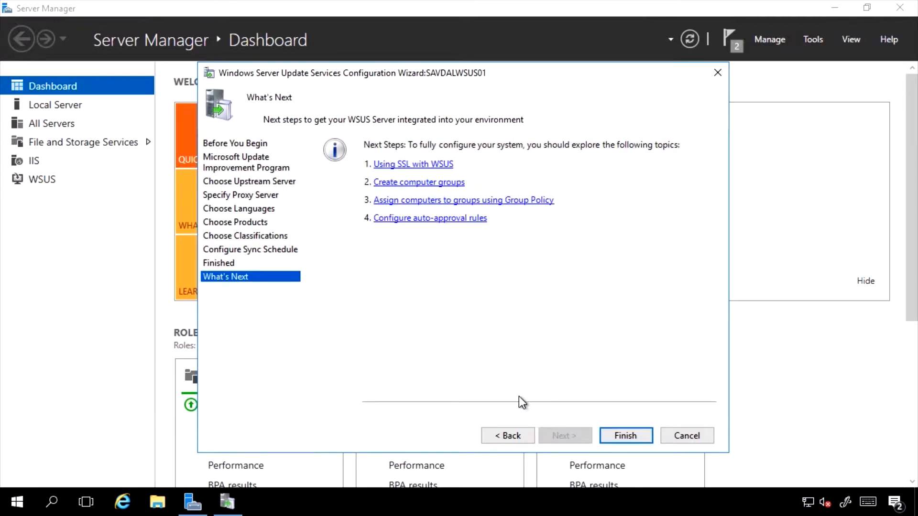
click(622, 437)
click(724, 15)
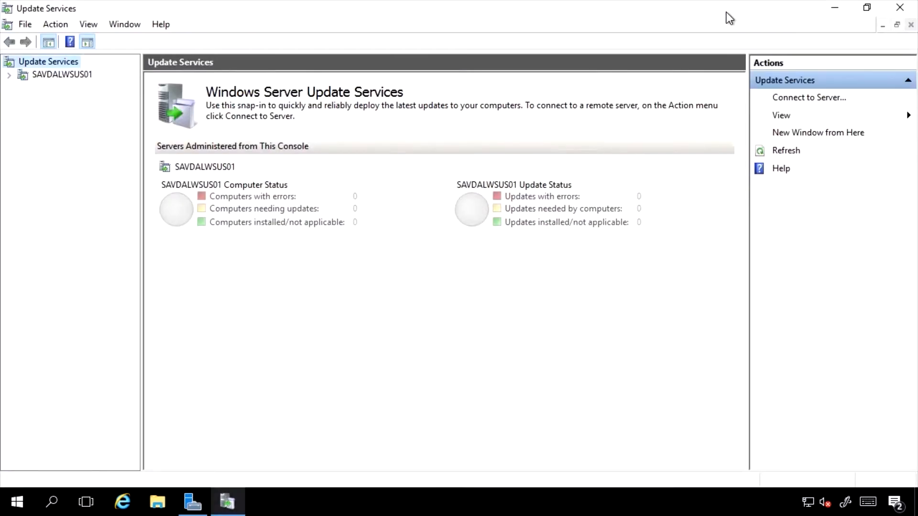
- List all computers of SAVDALWSUS01 with any status and view the details of savdalata01
click(9, 75)
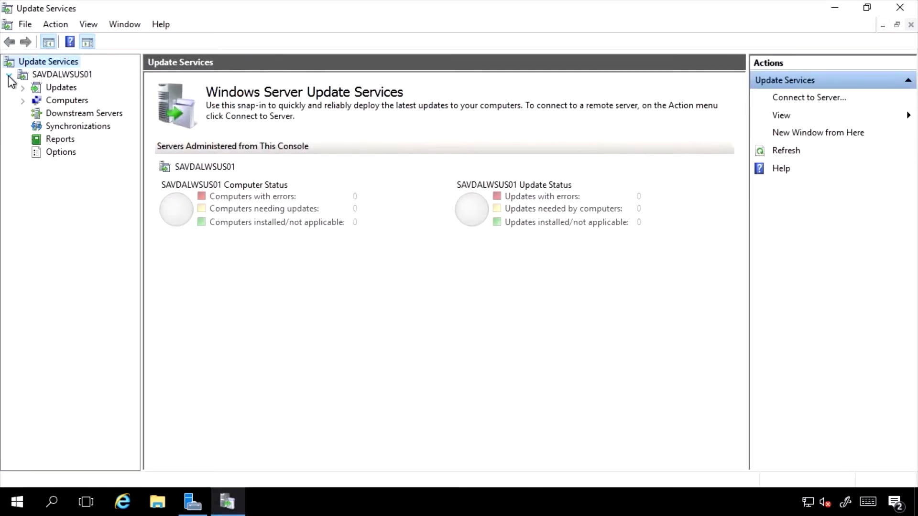
click(23, 101)
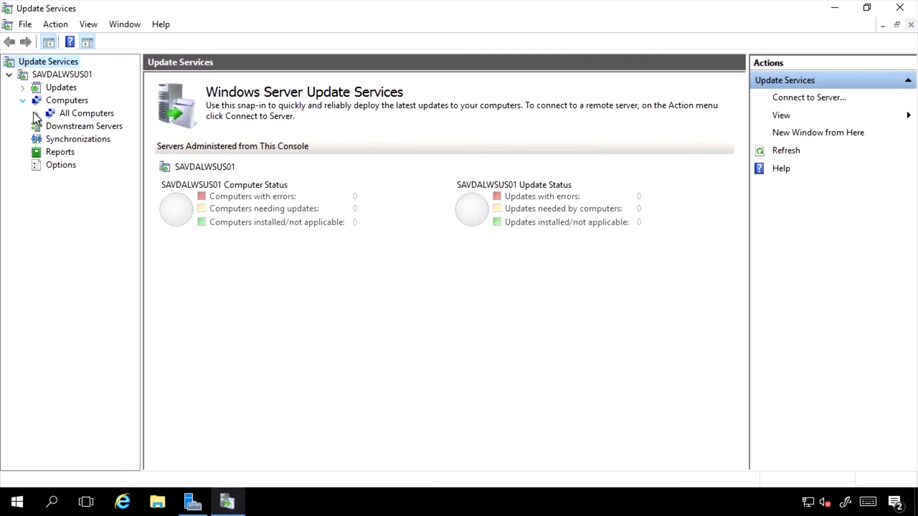
click(36, 113)
click(84, 112)
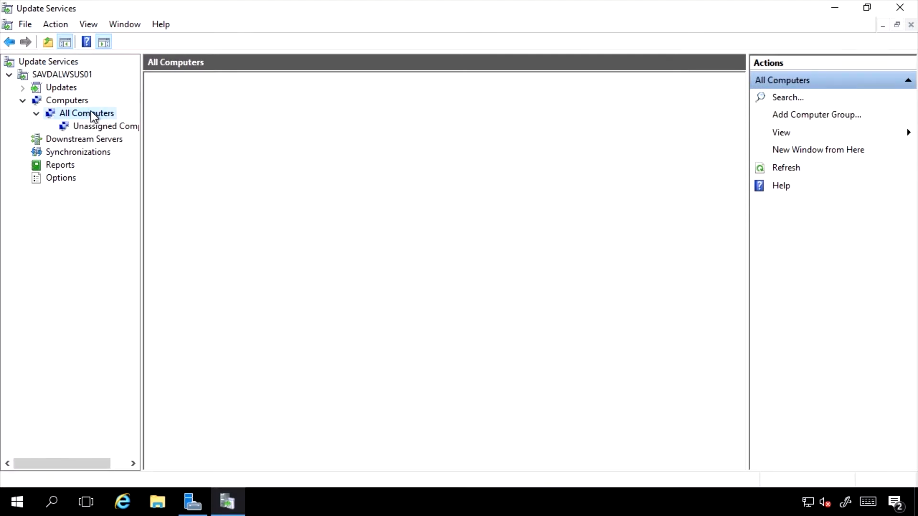
click(267, 82)
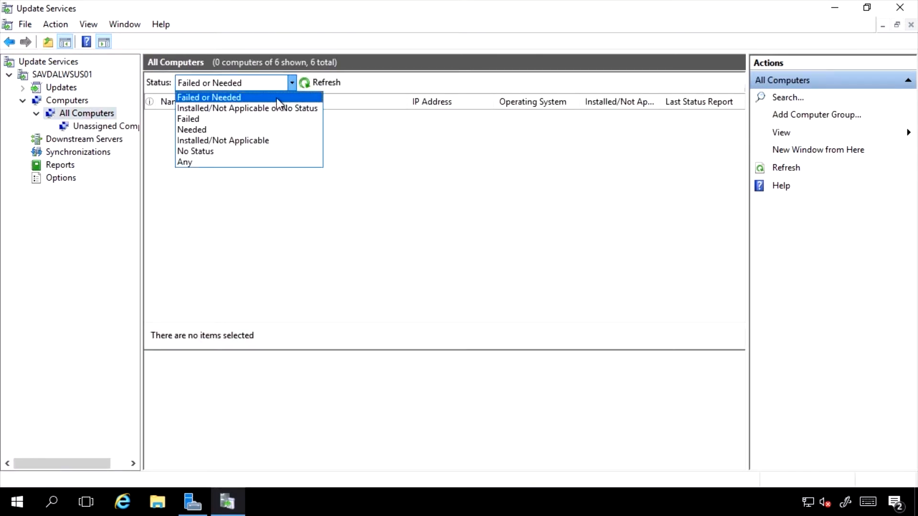
click(200, 164)
click(316, 82)
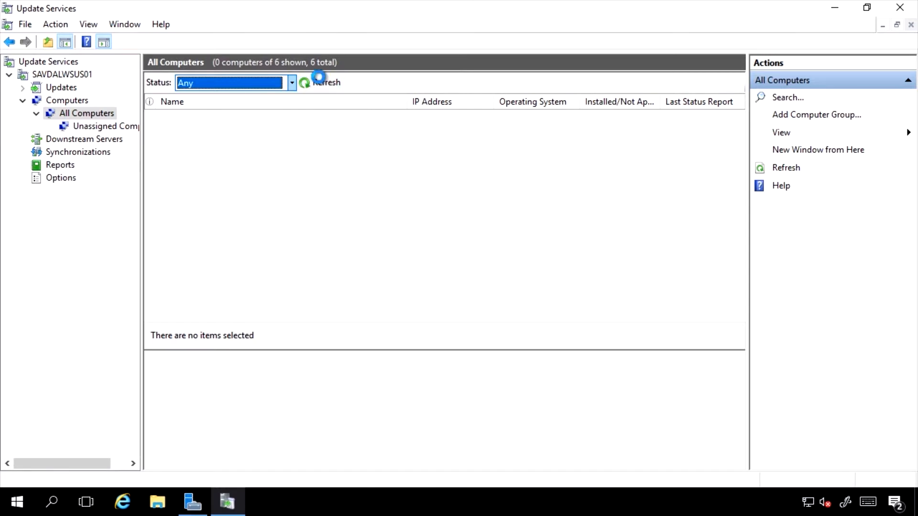
click(273, 139)
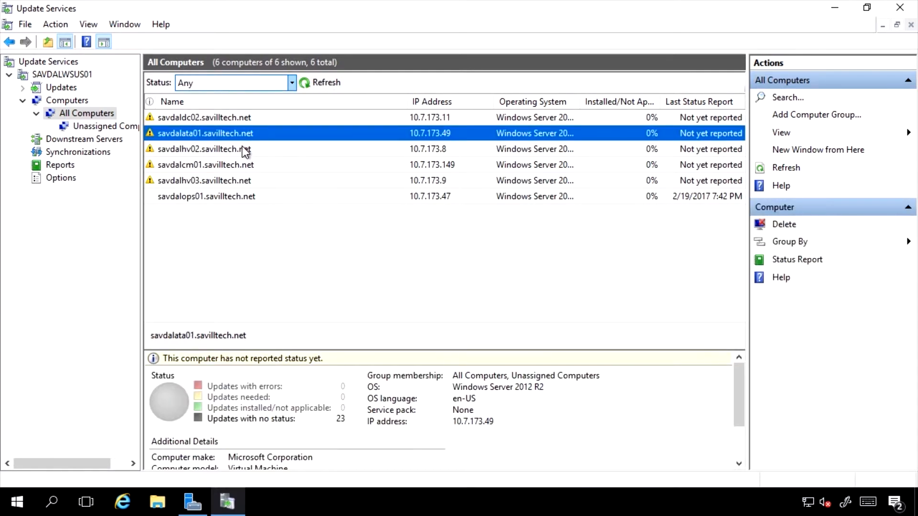
- Start a new automatic approval rule with conditions for update classification and product, leaving it on any classification
click(62, 178)
scroll(737, 168, down, 1)
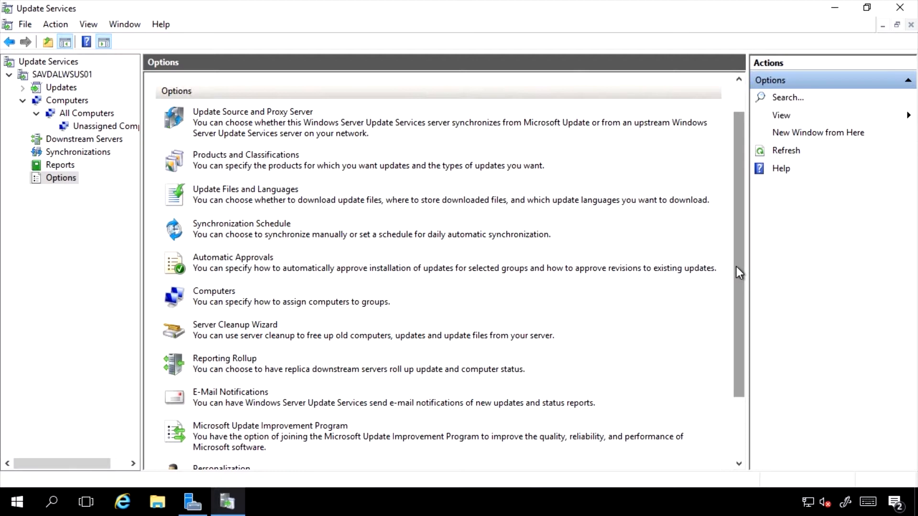
click(217, 259)
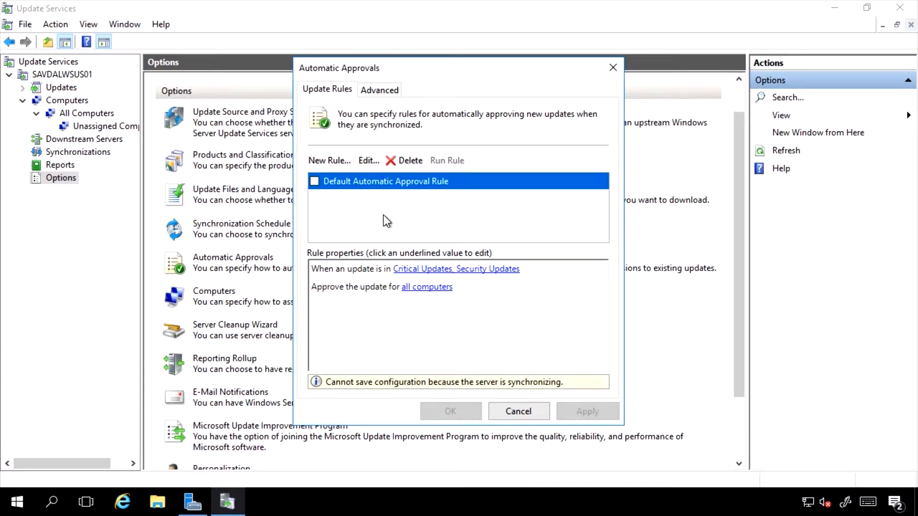
click(319, 161)
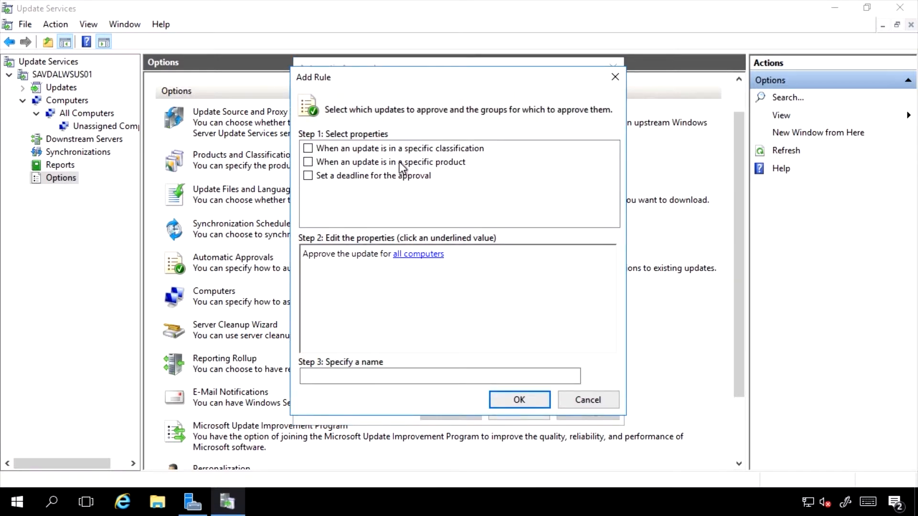
click(307, 149)
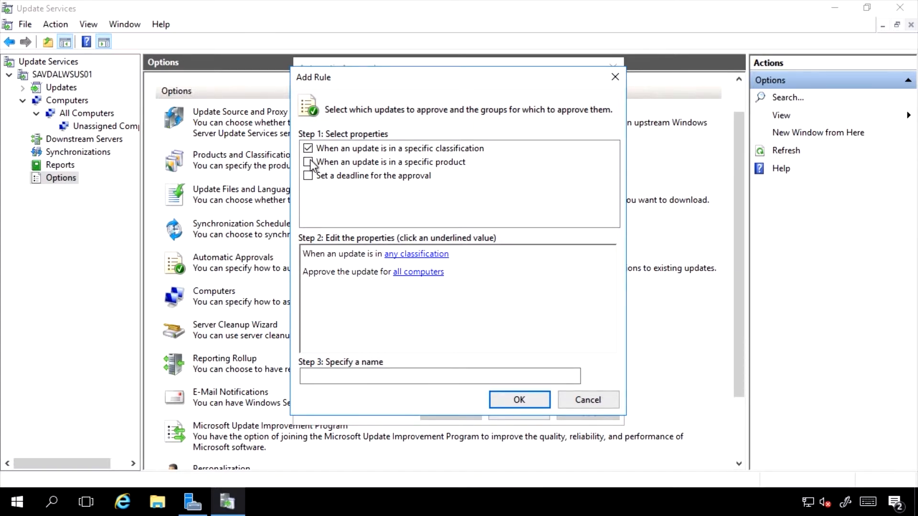
click(309, 162)
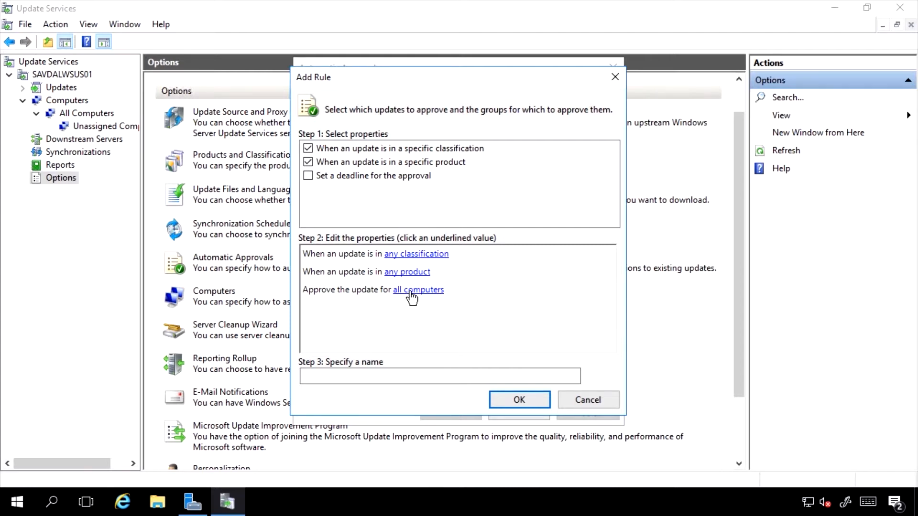
click(405, 258)
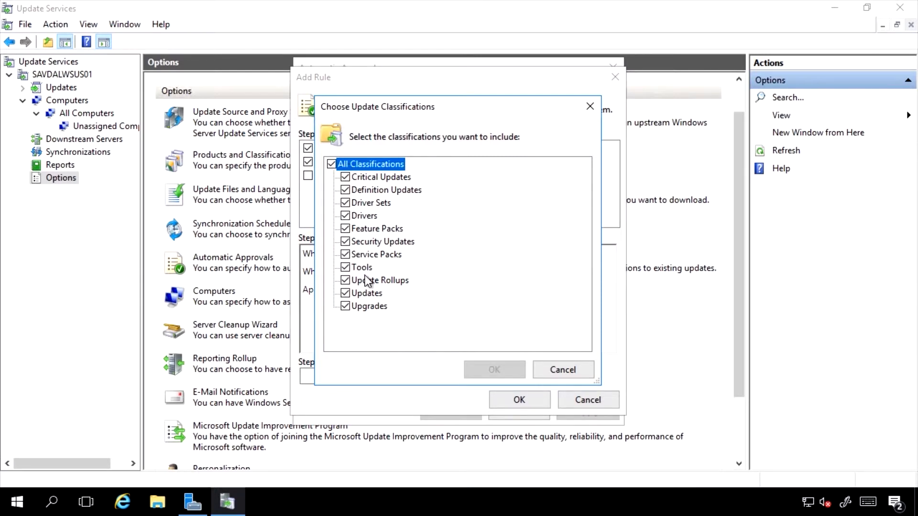
click(566, 369)
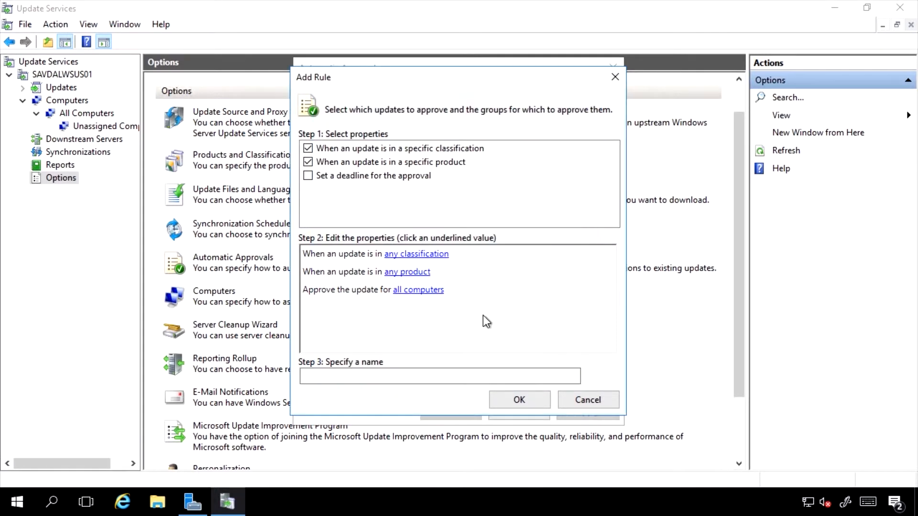
- Limit the approval rule's products to Windows Defender, Windows Server 2012 R2 and Windows Server 2016
click(411, 273)
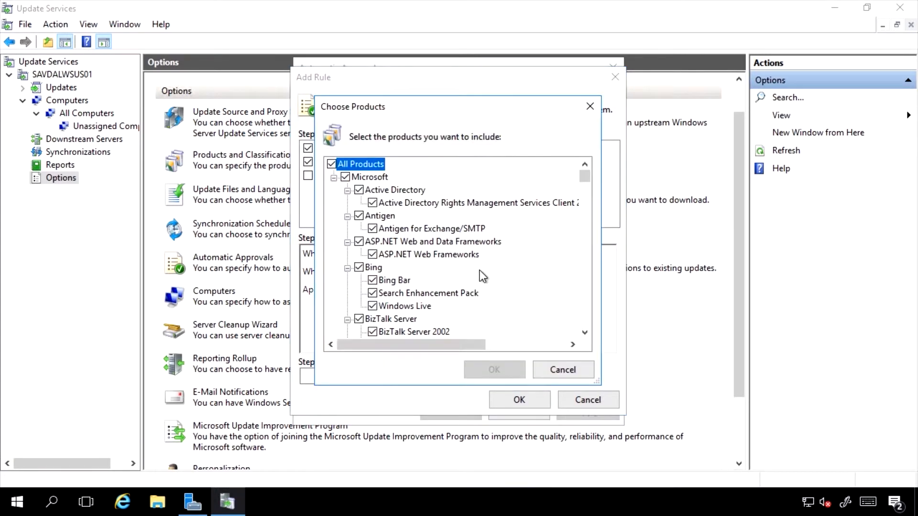
click(331, 164)
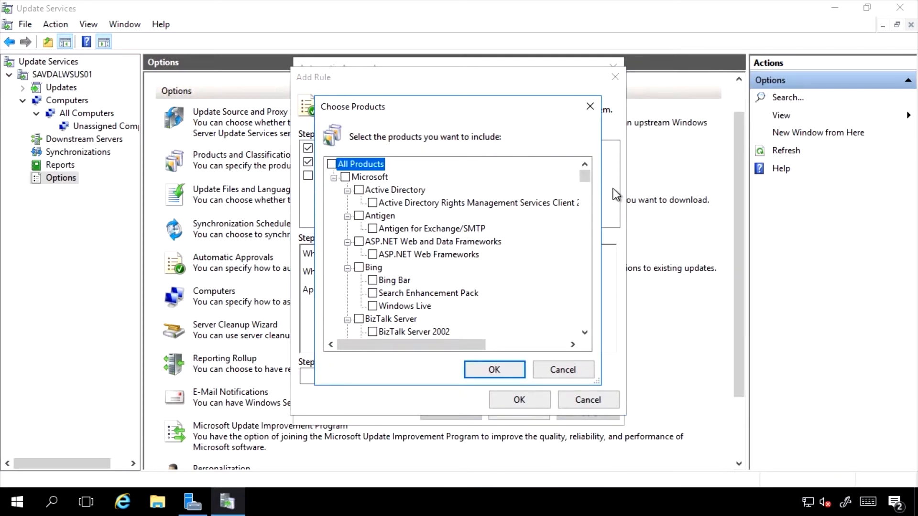
drag(585, 177, 584, 306)
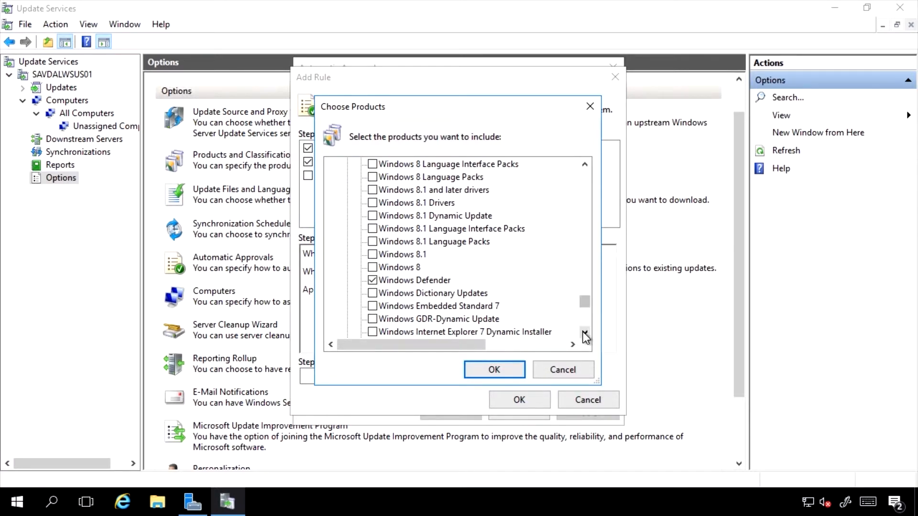
drag(584, 332, 584, 332)
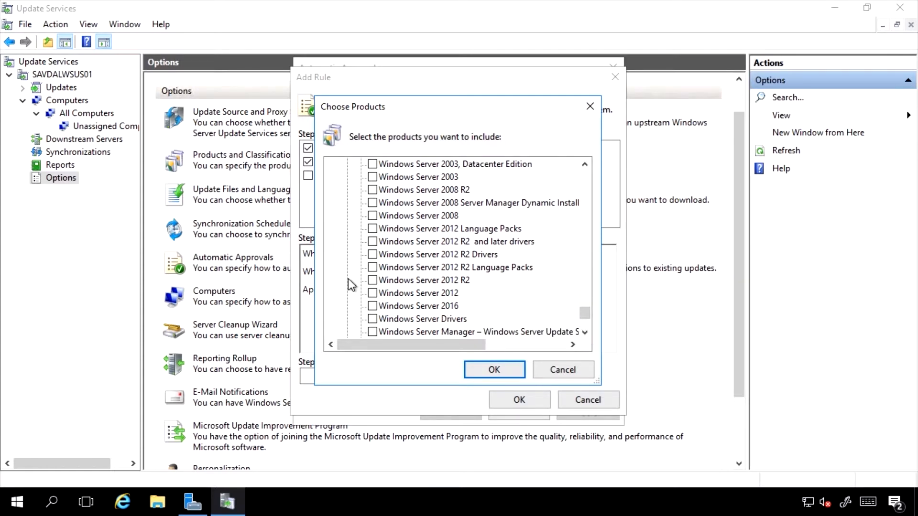
click(373, 281)
click(373, 306)
drag(584, 311, 584, 301)
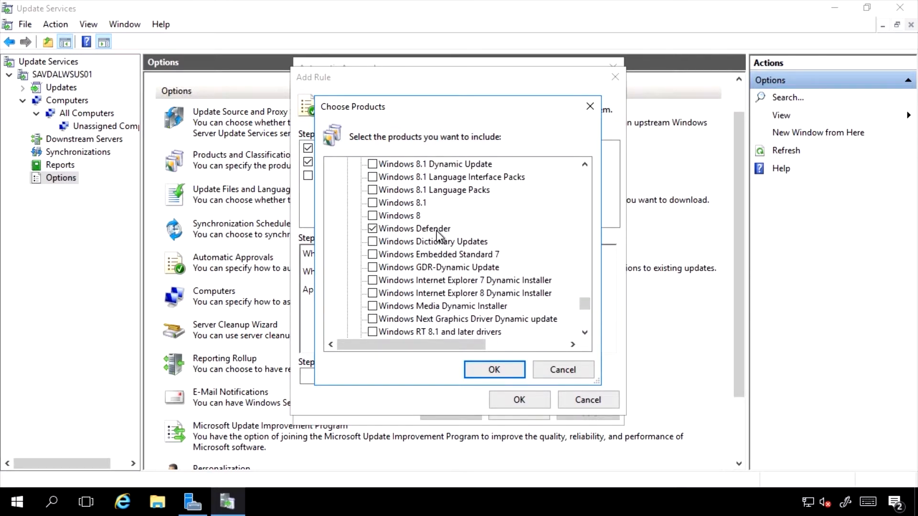
click(494, 369)
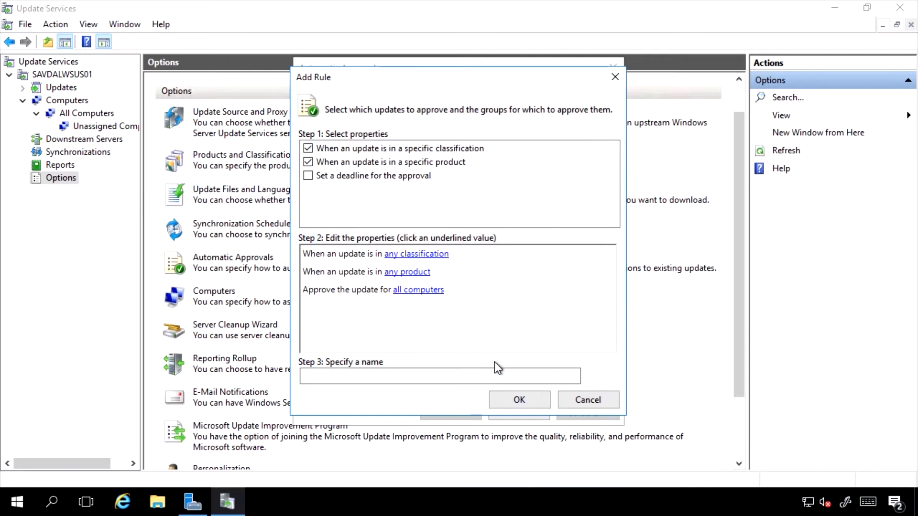
- Try to add the approval rule under the name Auto Approve Server OS and Defender, review its properties, and leave the automatic approvals without saving
click(378, 374)
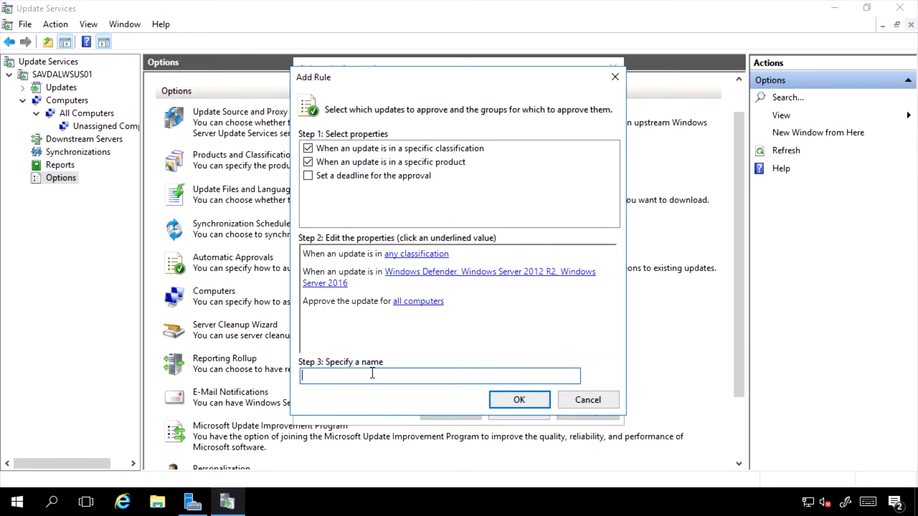
text(Auto Approve Server OS and Defender)
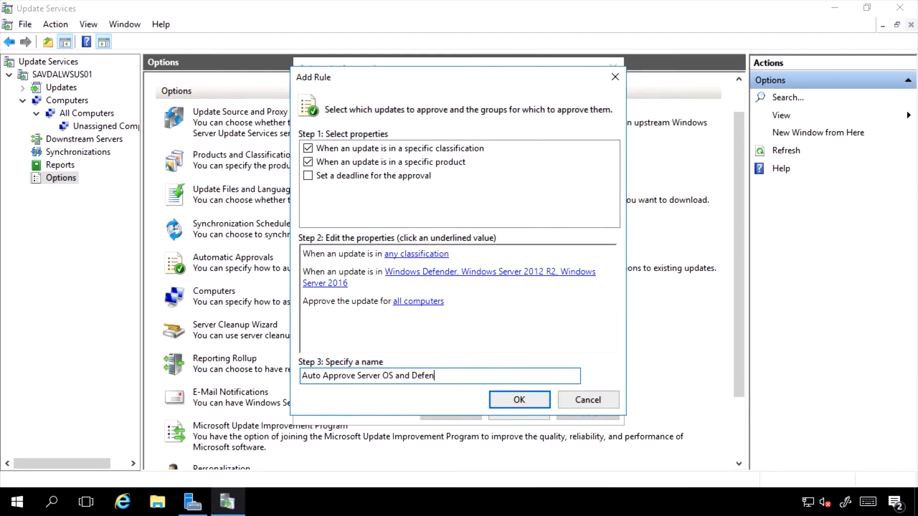
click(521, 401)
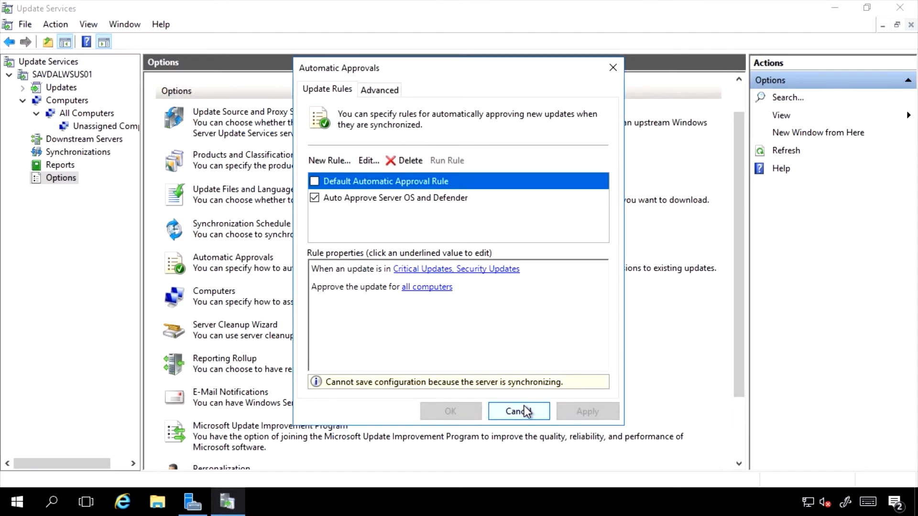
click(487, 199)
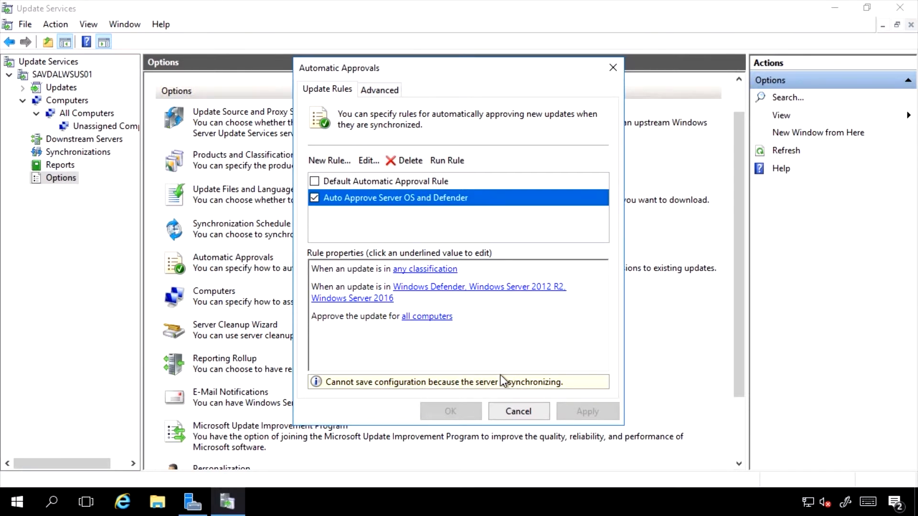
click(520, 416)
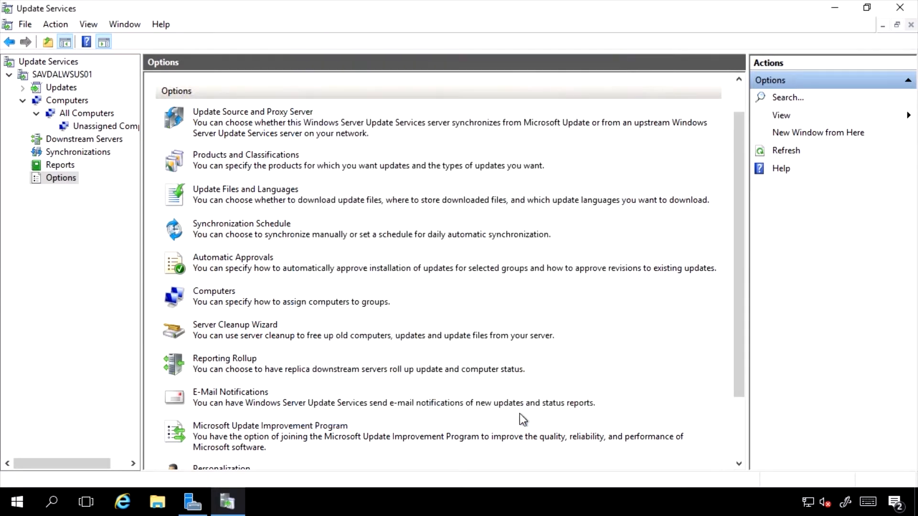
- Add a computer group named Windows Servers under All Computers and display the group
click(72, 114)
right_click(72, 115)
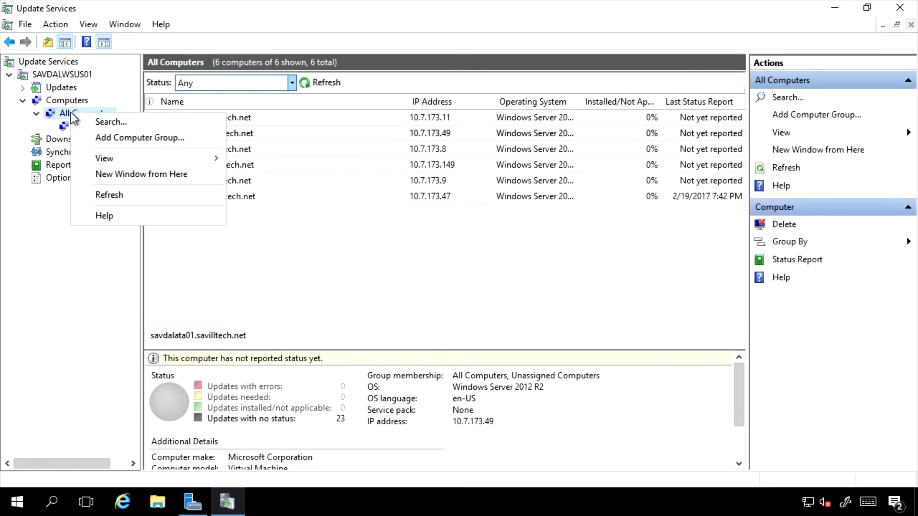
click(125, 139)
text(W)
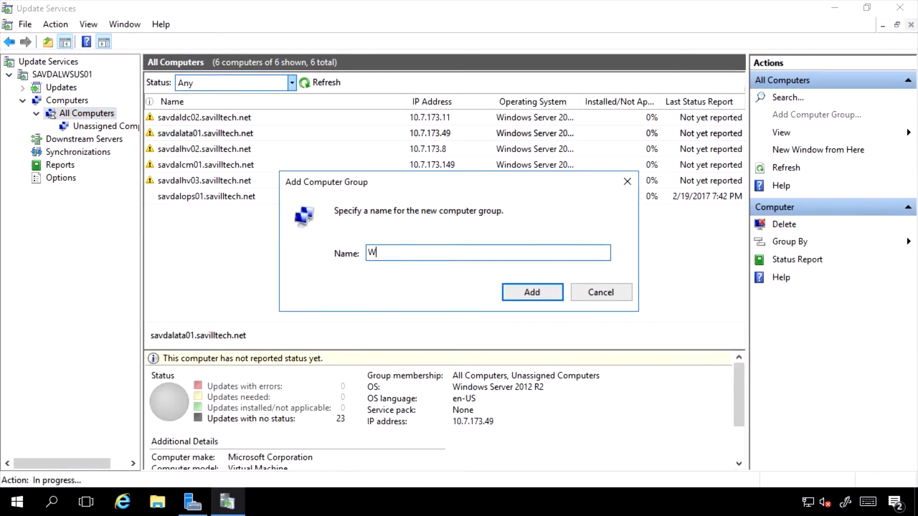
text(indows Servers)
click(532, 292)
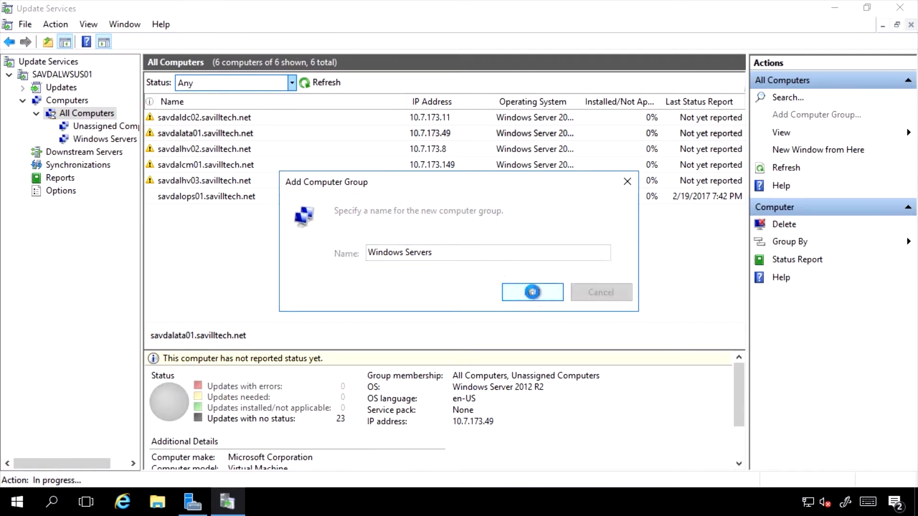
click(106, 140)
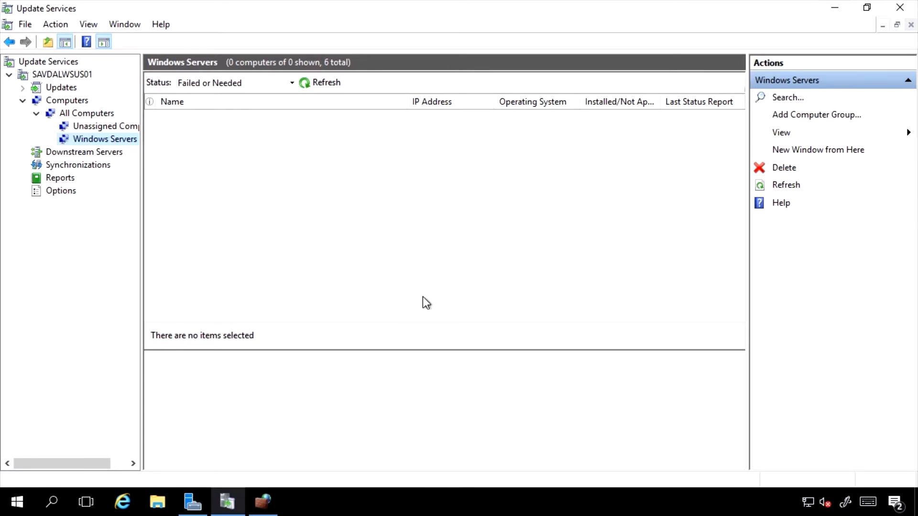
- Switch to Windows Firewall with Advanced Security, check the protocol and local ports of the WSUS inbound rules, and close it
click(265, 500)
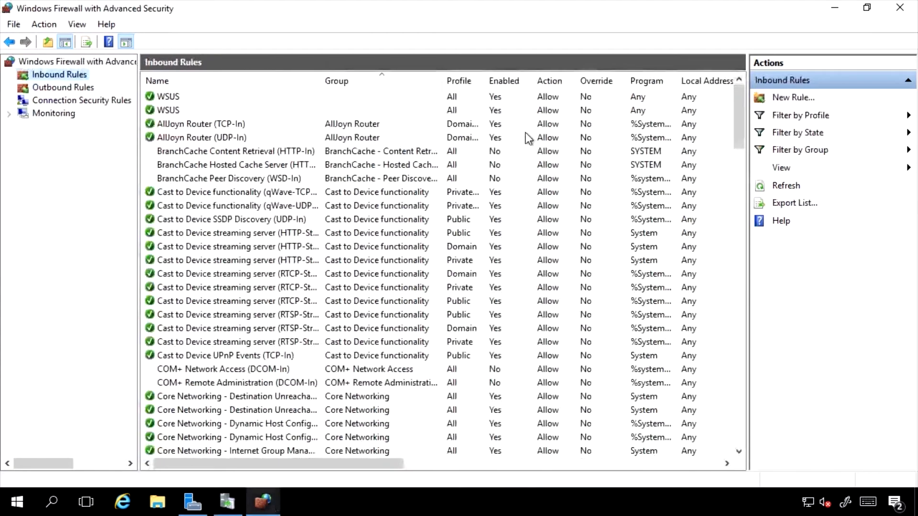
click(173, 98)
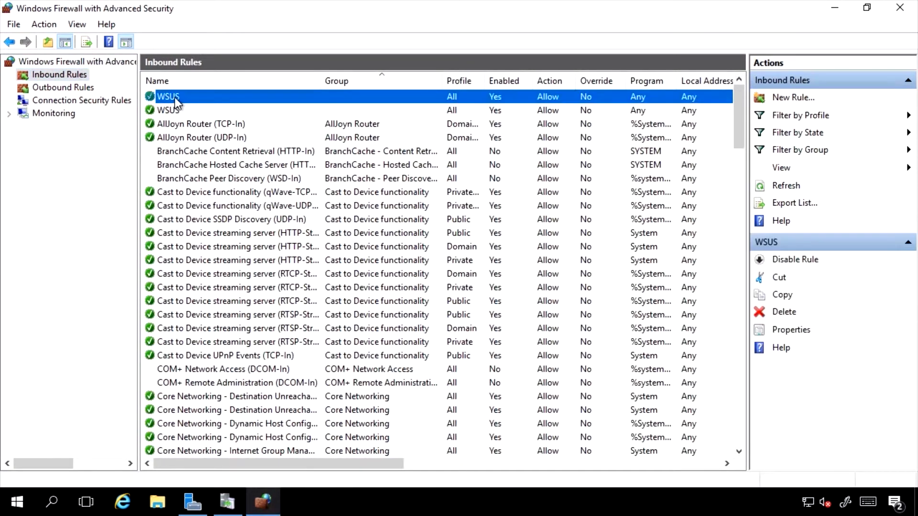
drag(344, 463, 480, 464)
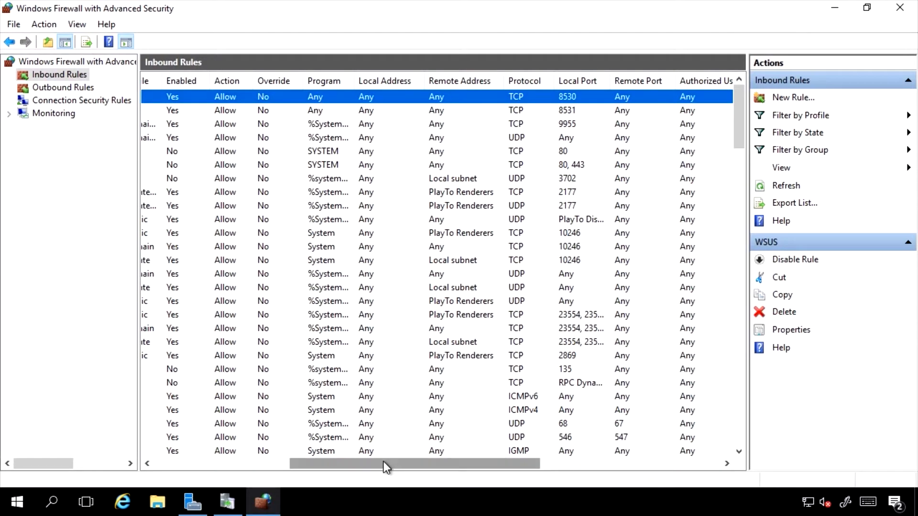
drag(374, 464, 207, 471)
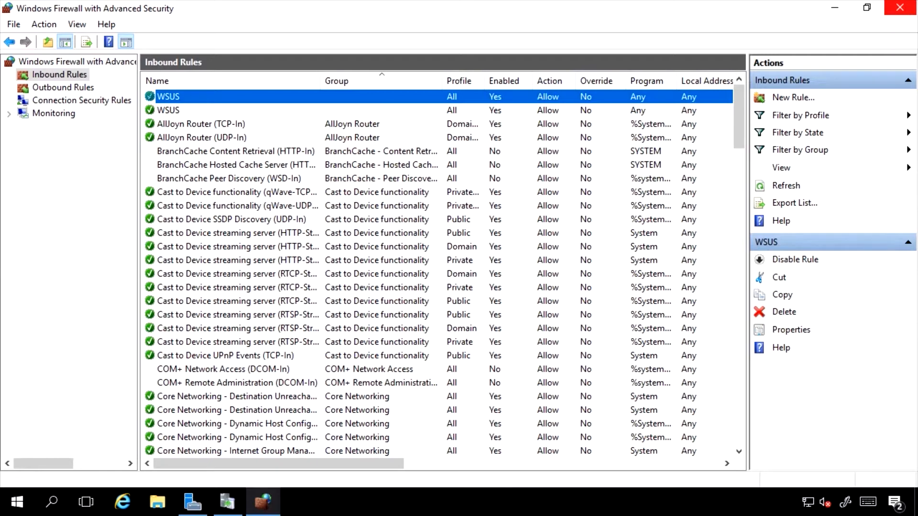
click(900, 7)
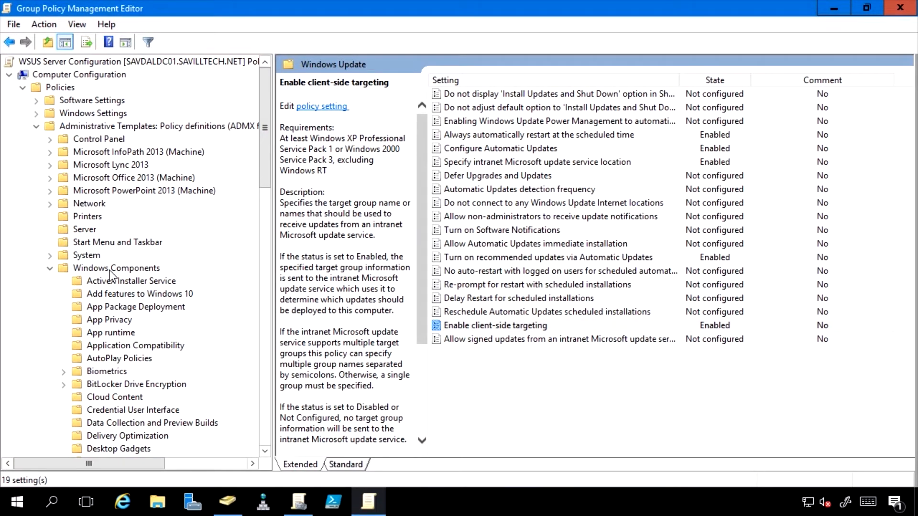
- Review the Always automatically restart at the scheduled time and Configure Automatic Updates policies in the WSUS Server Configuration Windows Update settings
drag(265, 144, 266, 440)
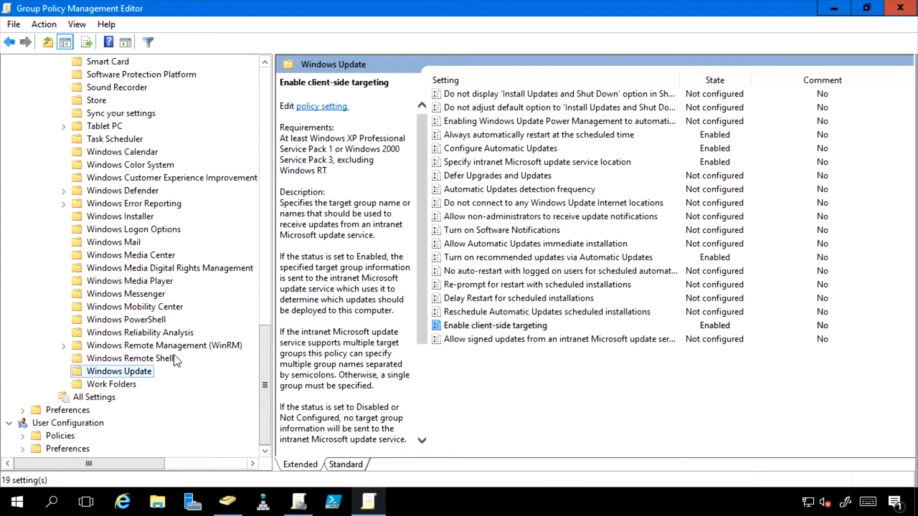
double_click(578, 136)
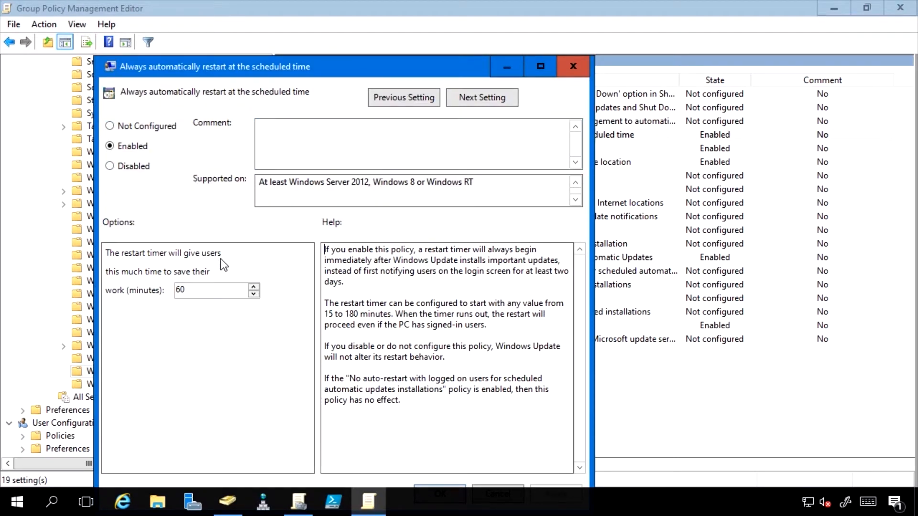
click(572, 68)
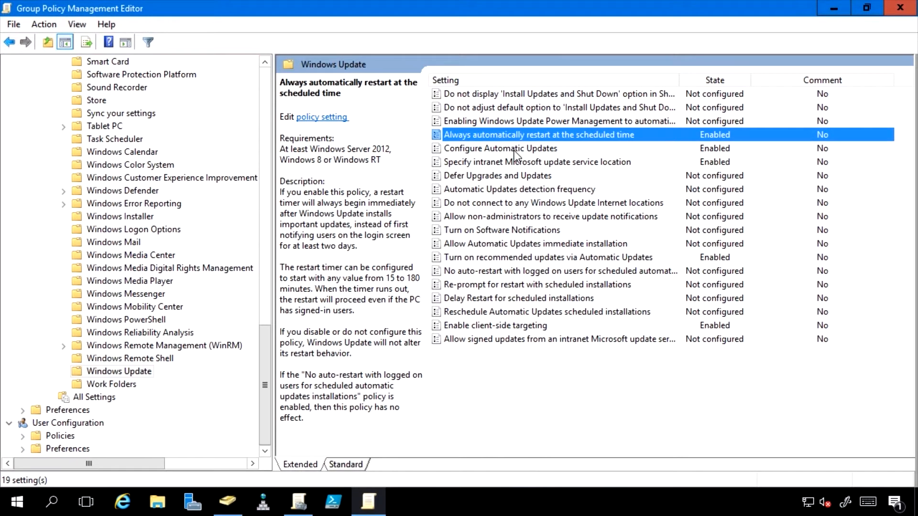
double_click(515, 148)
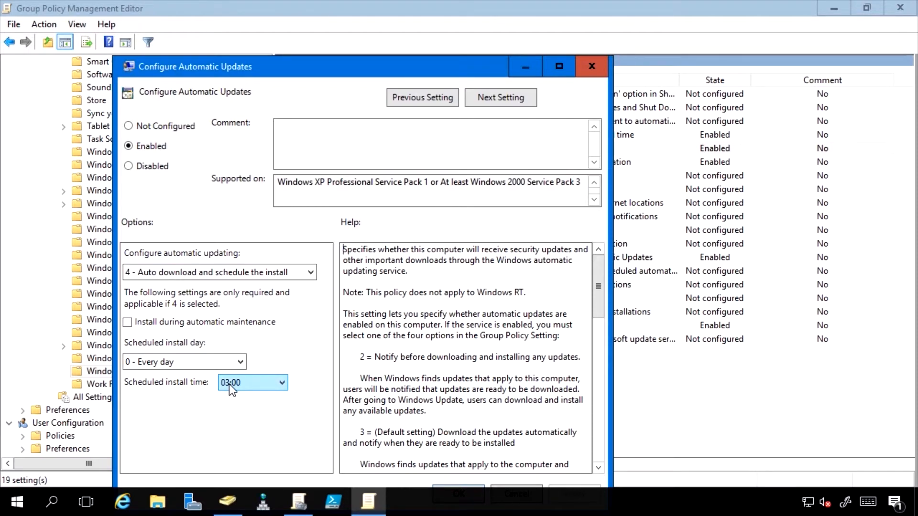
click(592, 65)
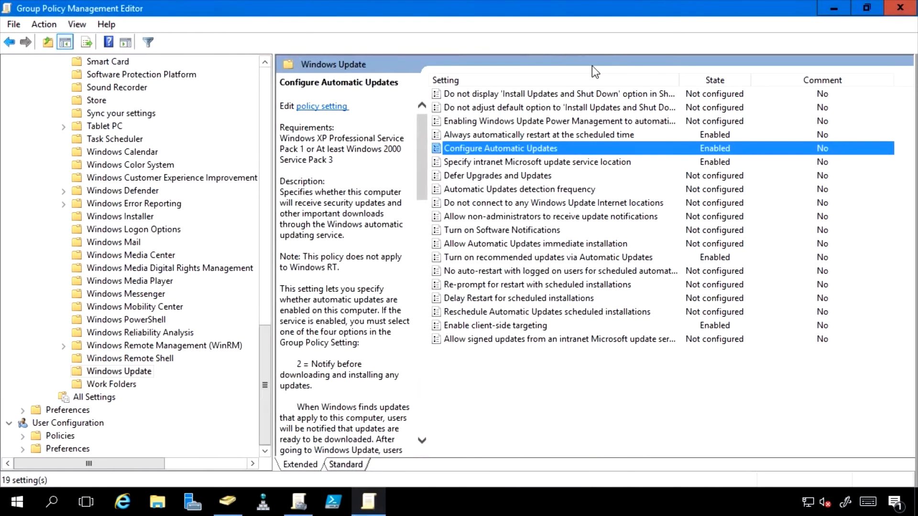
- Review the policies Specify intranet Microsoft update service location and Turn on recommended updates via Automatic Updates
double_click(543, 163)
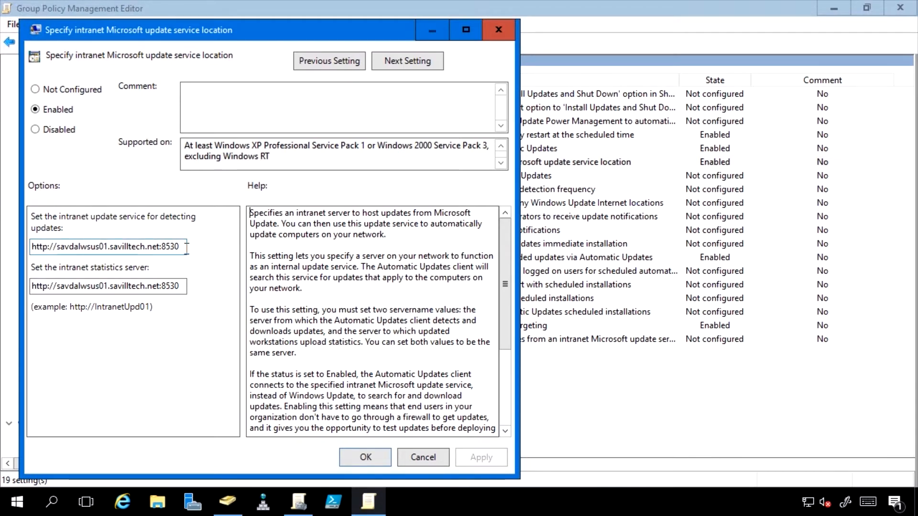
click(509, 30)
double_click(555, 258)
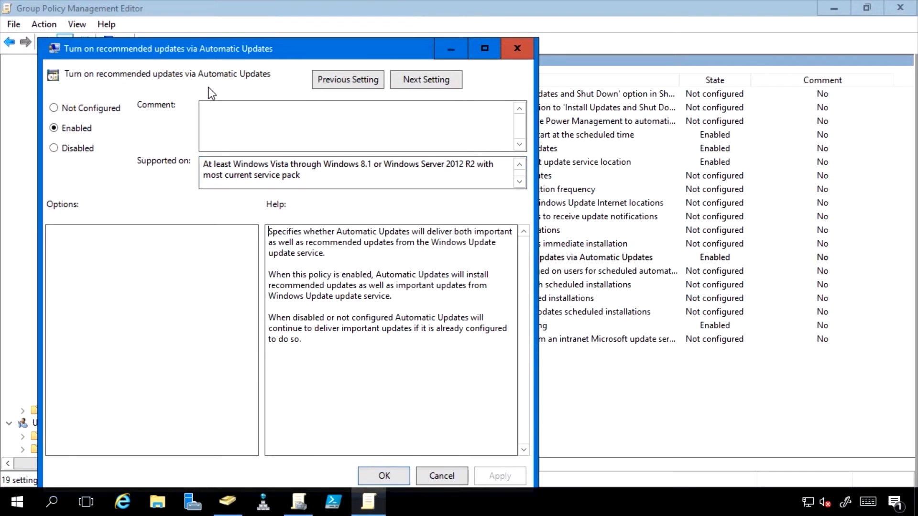
click(515, 50)
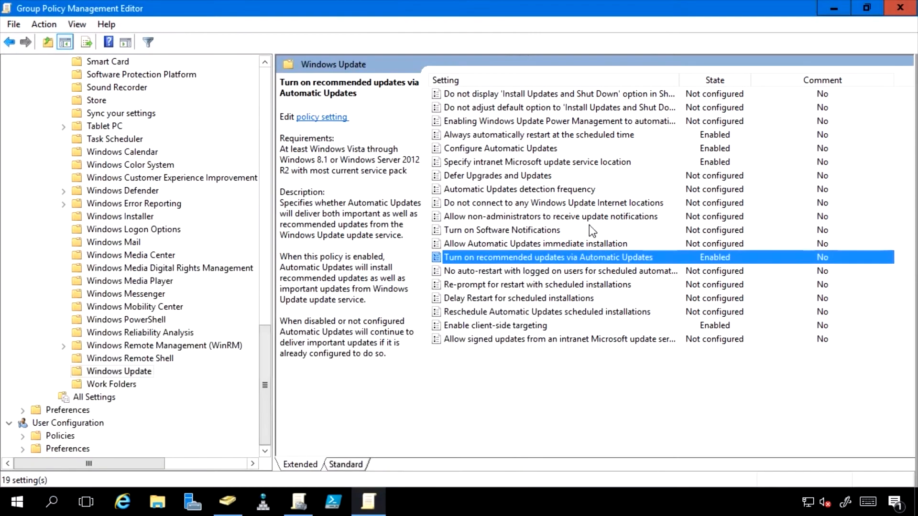
- Check the target group name in the Enable client-side targeting policy, and close the WSUS Server Configuration policy editor
double_click(498, 328)
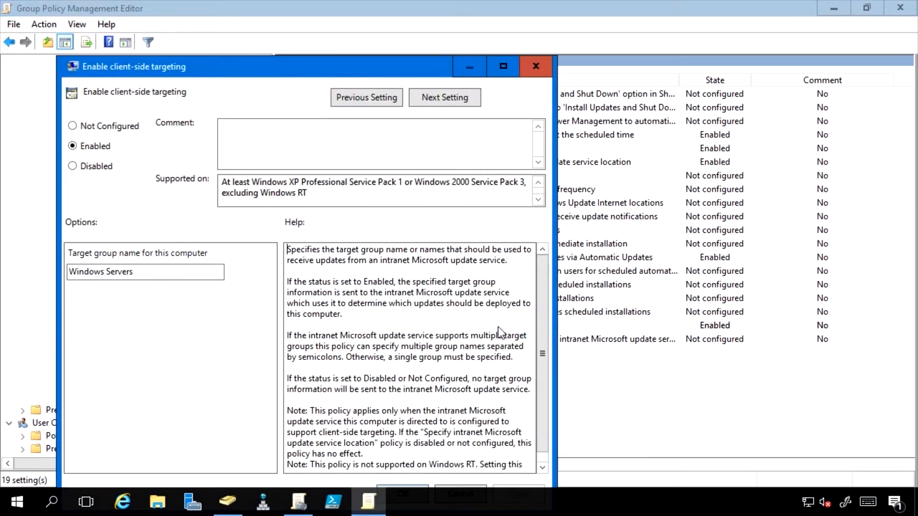
drag(140, 272, 62, 275)
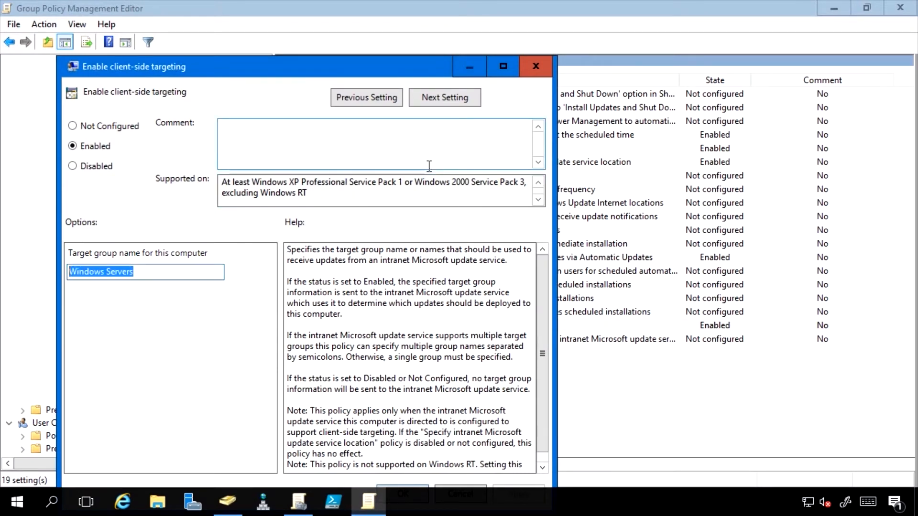
click(542, 66)
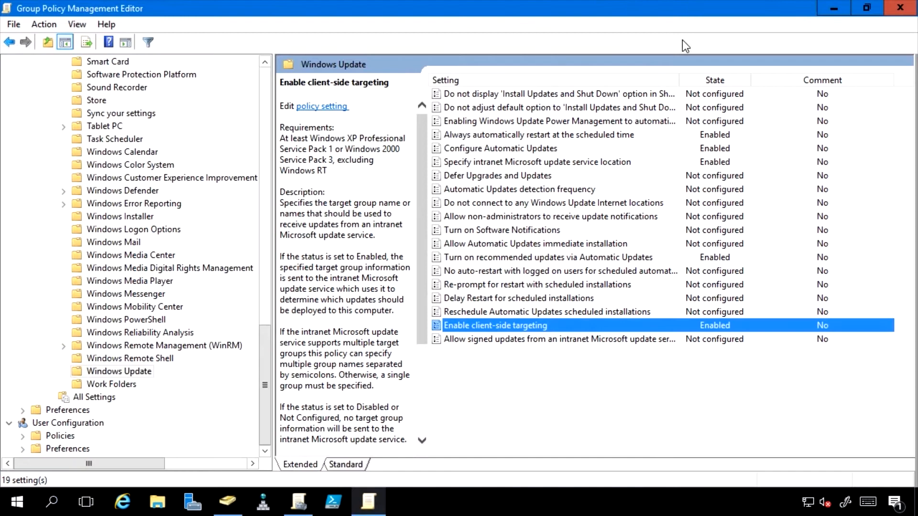
click(903, 8)
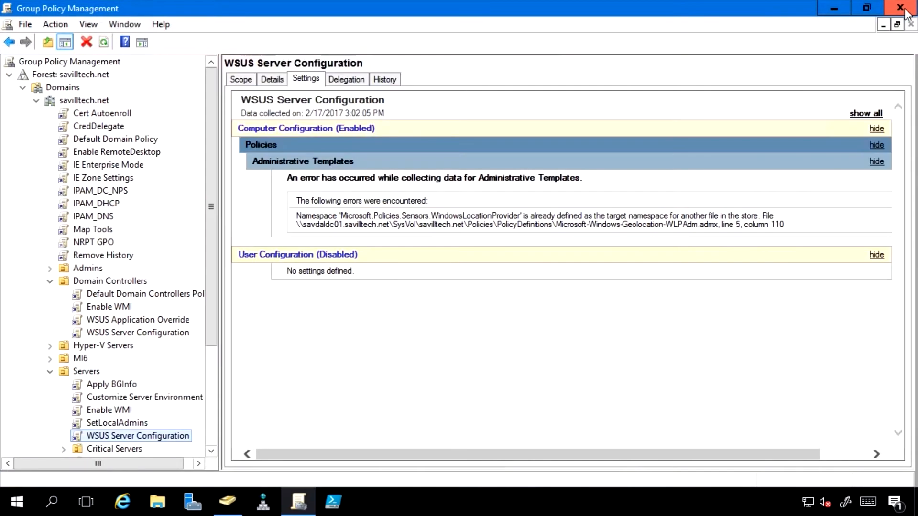
- View the WSUS Server Configuration policy under Servers and the Group Policy objects linked to Domain Controllers
click(114, 423)
click(115, 435)
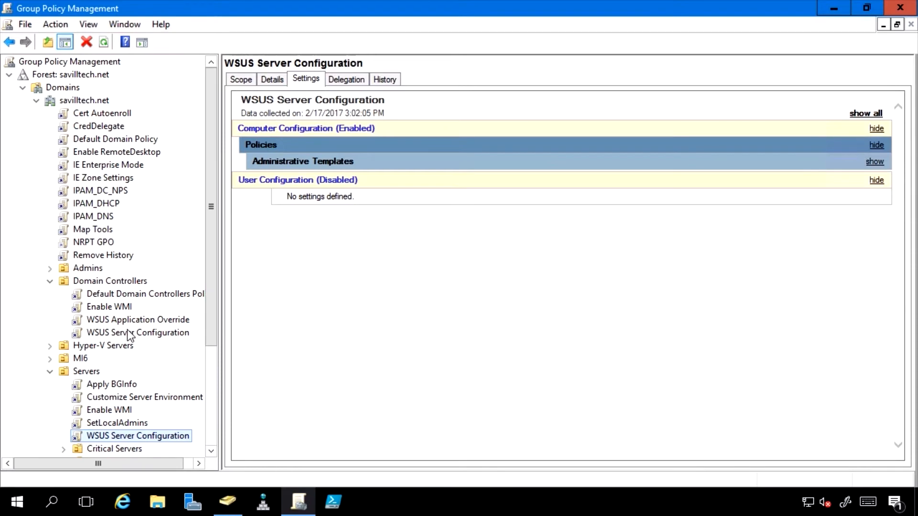
click(116, 282)
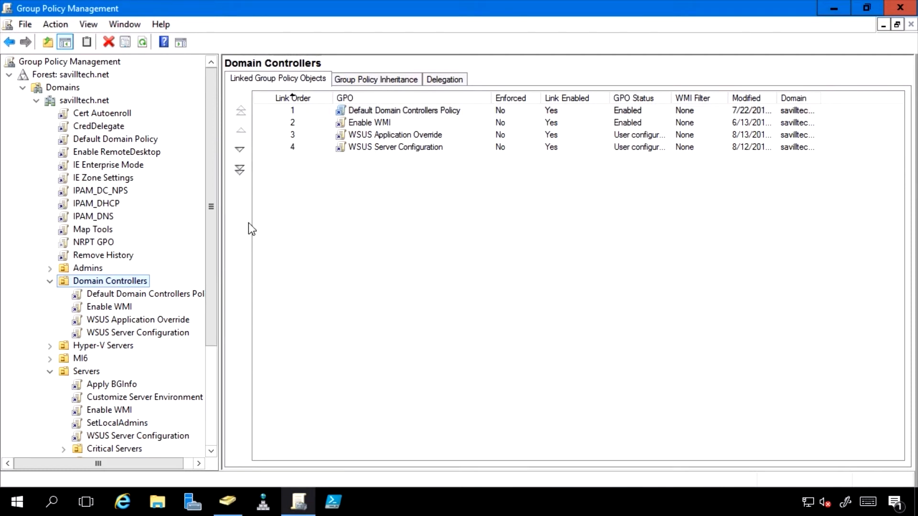
- Open the Domain Controllers' WSUS Application Override policy for editing and display its Windows Update computer policies under Windows Components
click(122, 325)
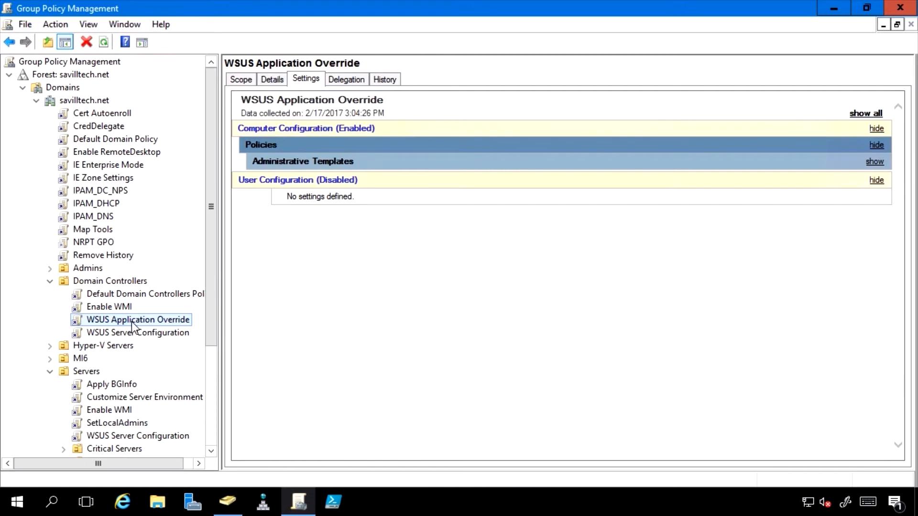
right_click(131, 322)
click(171, 162)
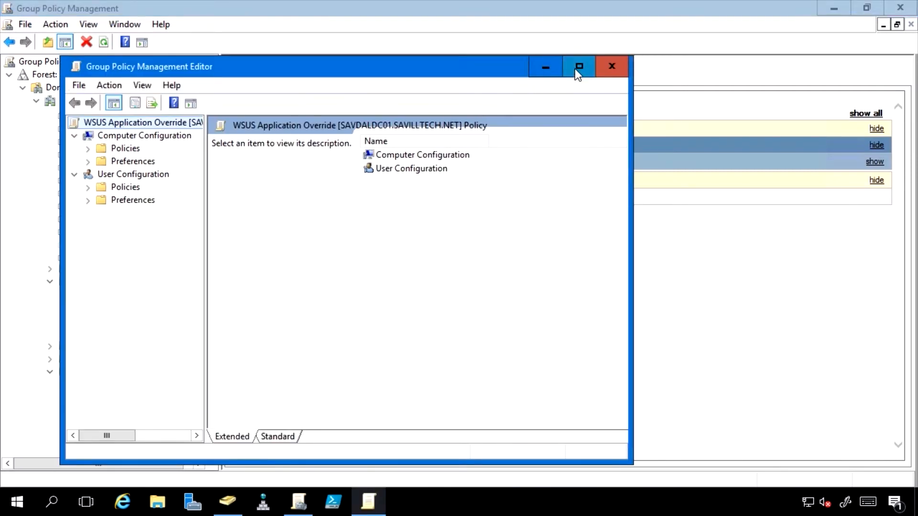
click(578, 67)
click(22, 87)
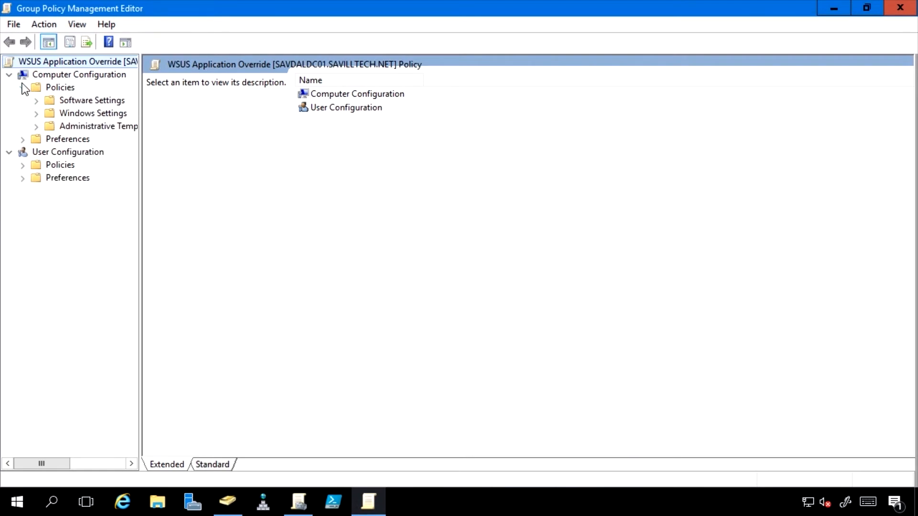
click(36, 126)
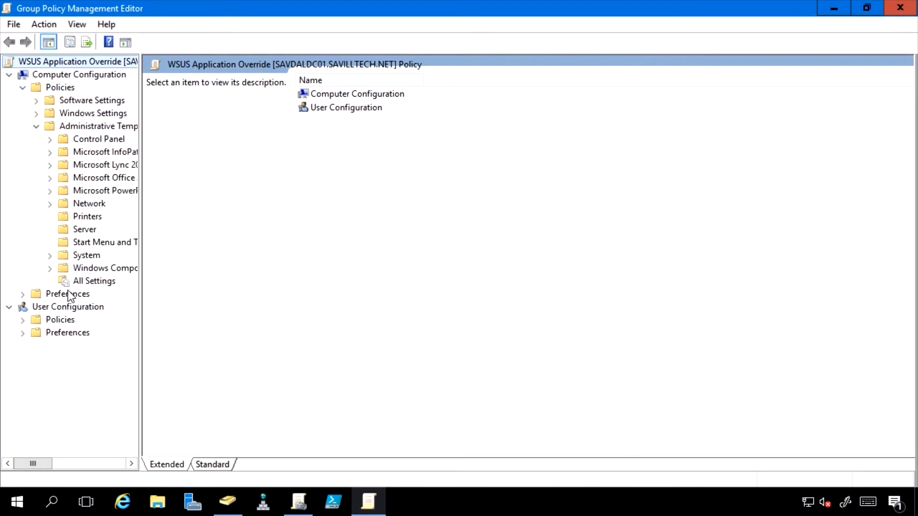
click(50, 269)
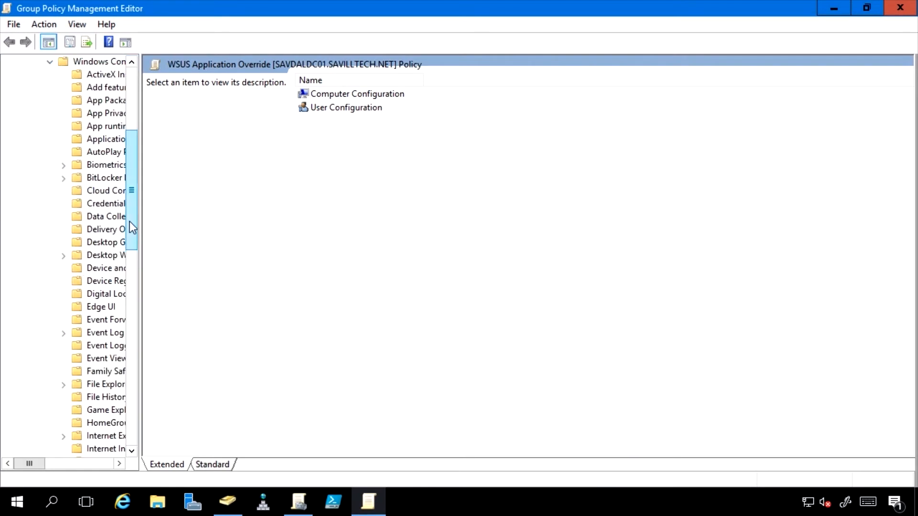
drag(137, 252, 134, 423)
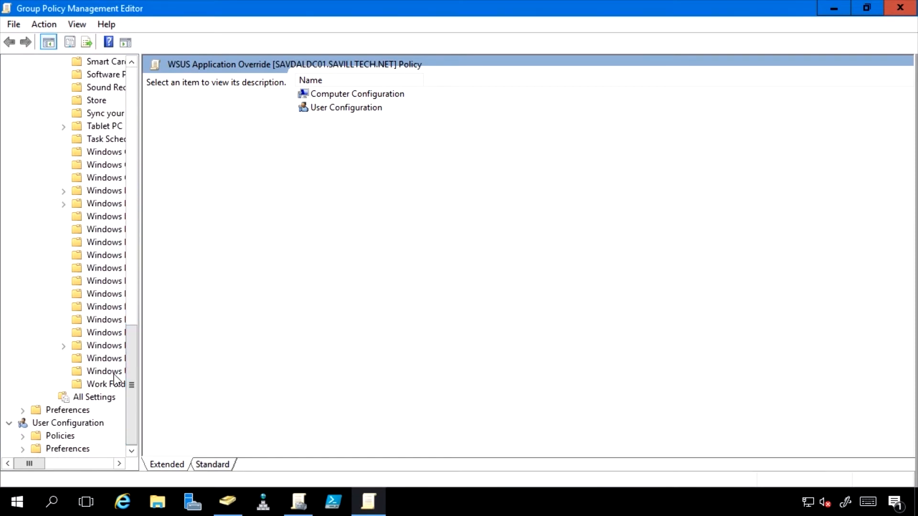
click(107, 372)
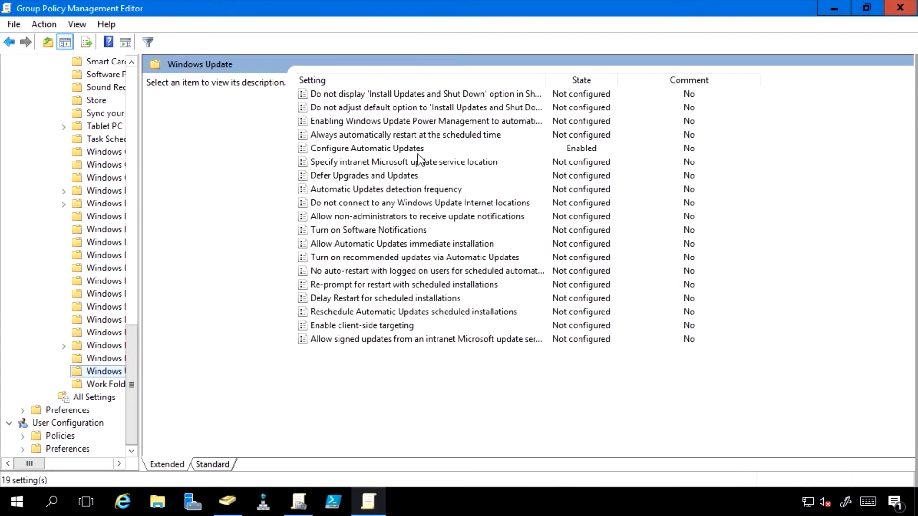
- Review the Configure Automatic Updates policy in WSUS Application Override without changing it, and close the editor to return to the Domain Controllers policies
click(389, 146)
double_click(389, 146)
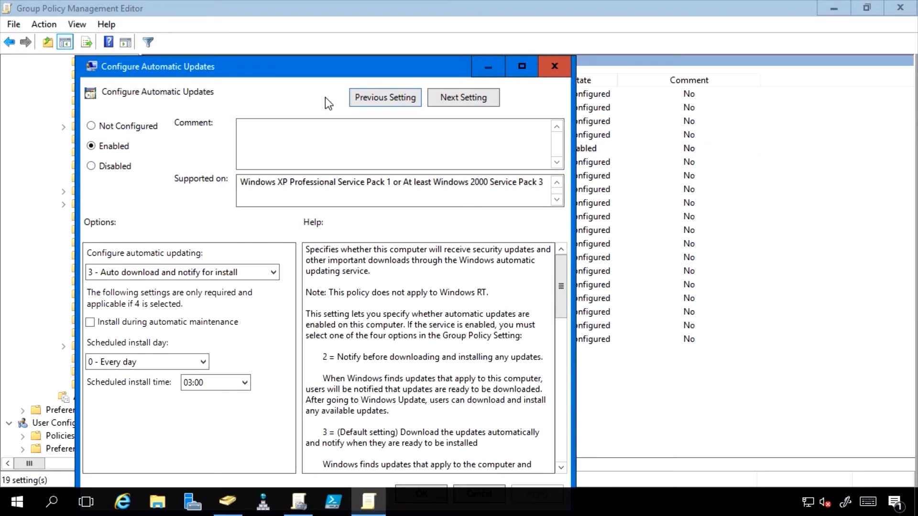
drag(328, 70, 415, 46)
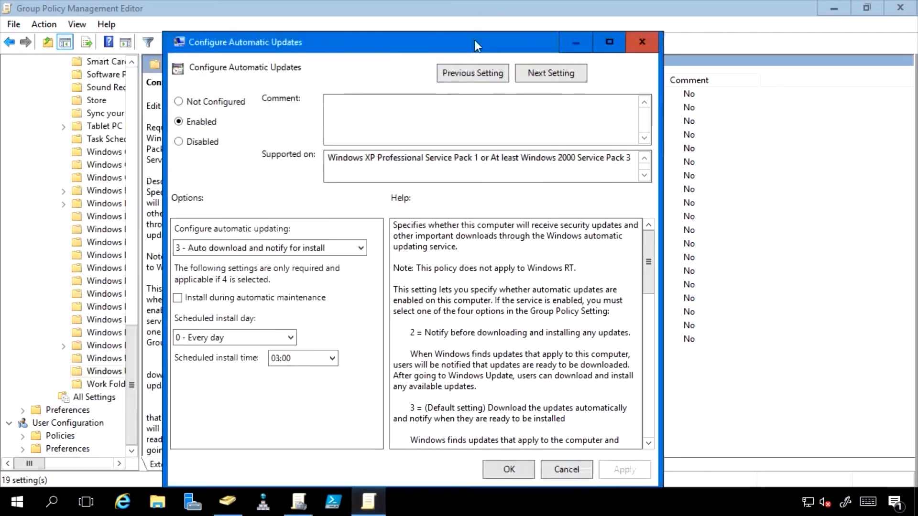
click(646, 41)
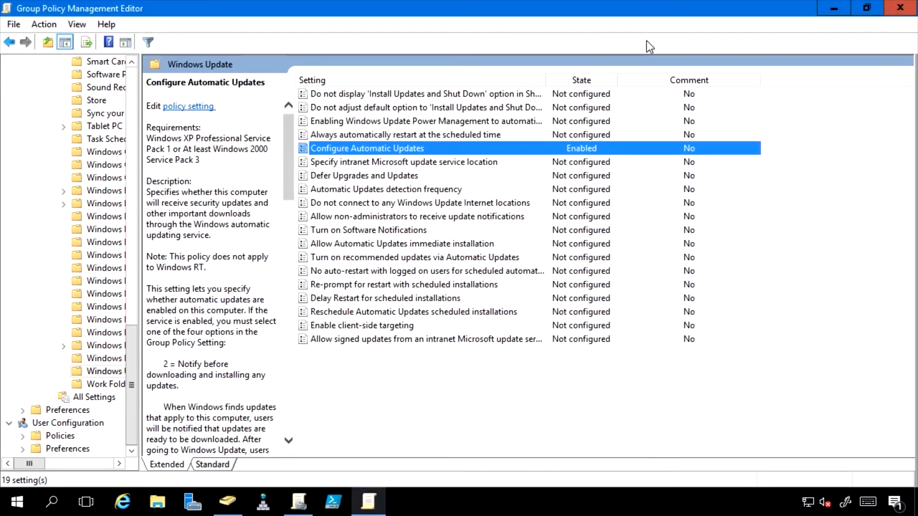
click(887, 7)
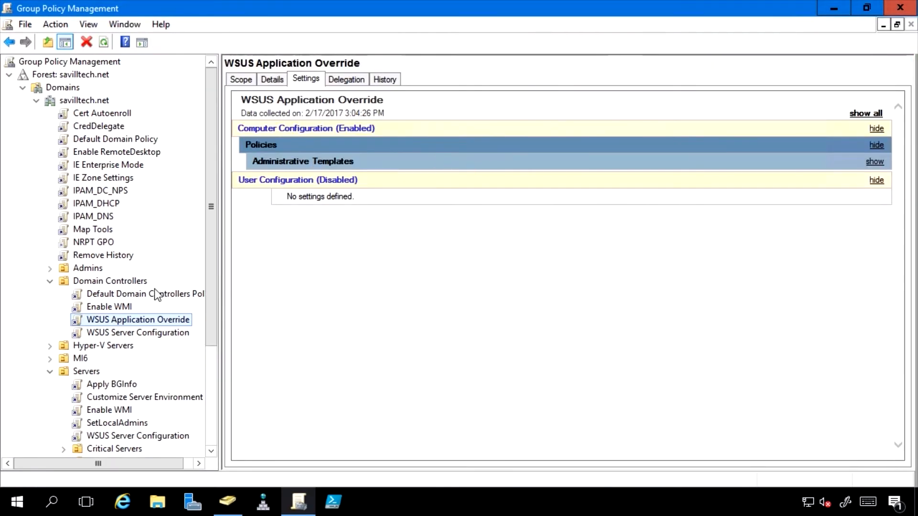
click(88, 282)
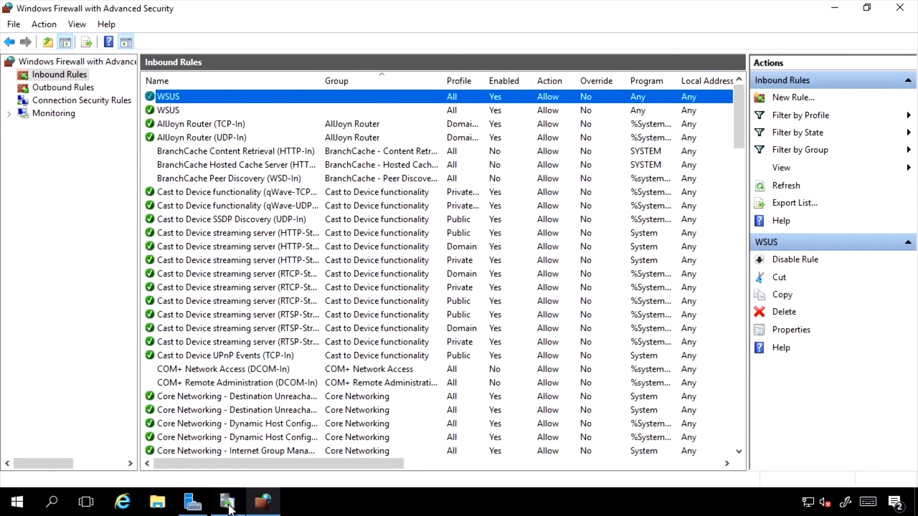
- Switch to the Update Services console and check the synchronization status and the Updates overview
click(227, 503)
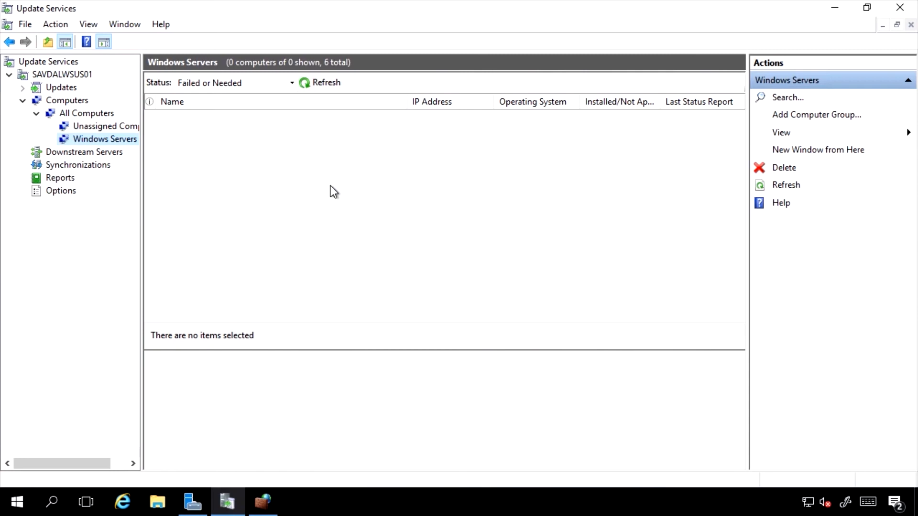
click(104, 166)
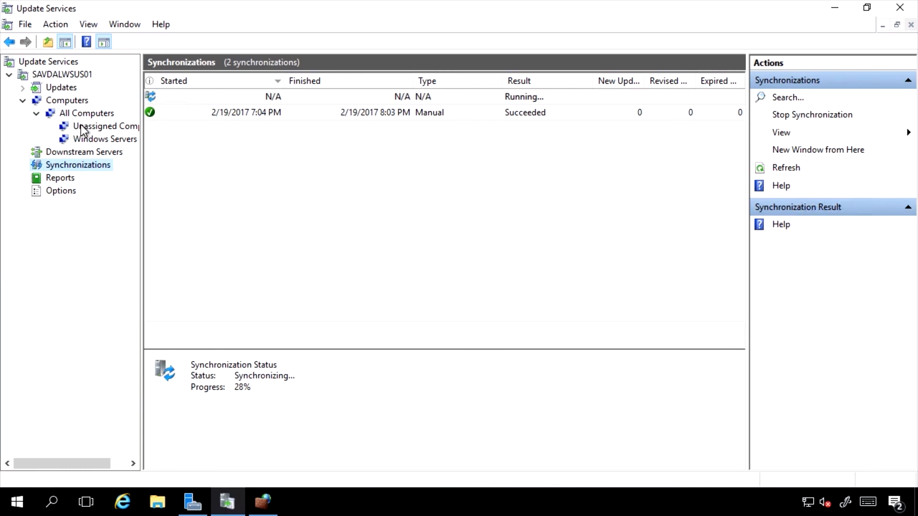
click(44, 88)
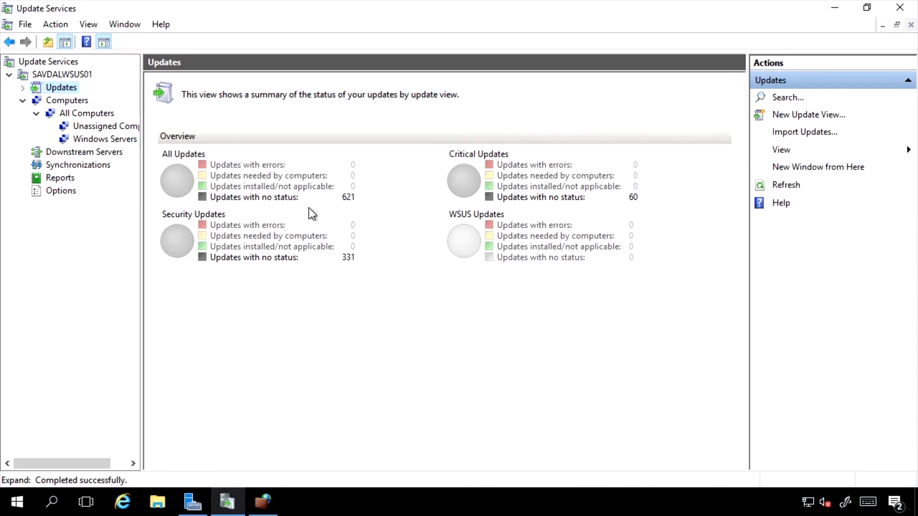